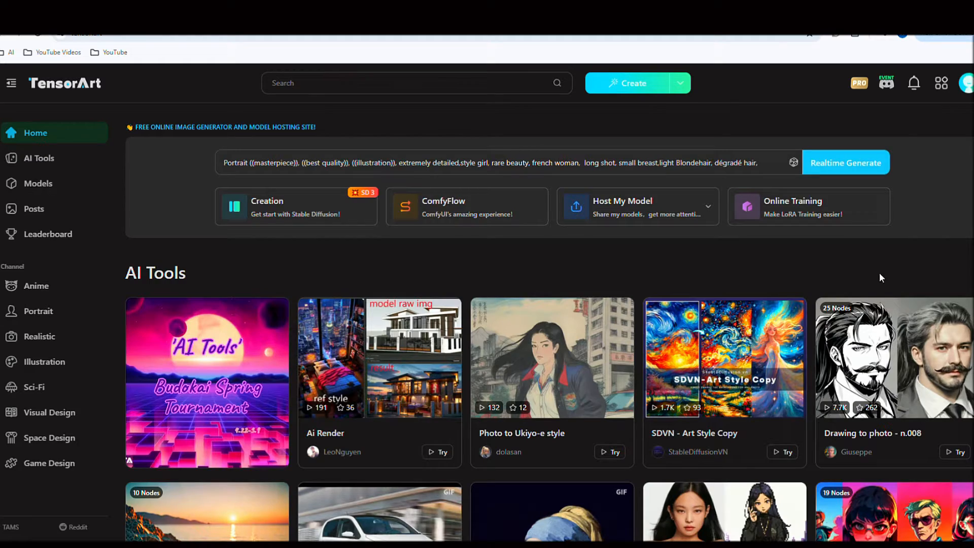
Browse the home page's AI tools and community image feed.
scroll(889, 273, down, 12)
scroll(743, 462, down, 18)
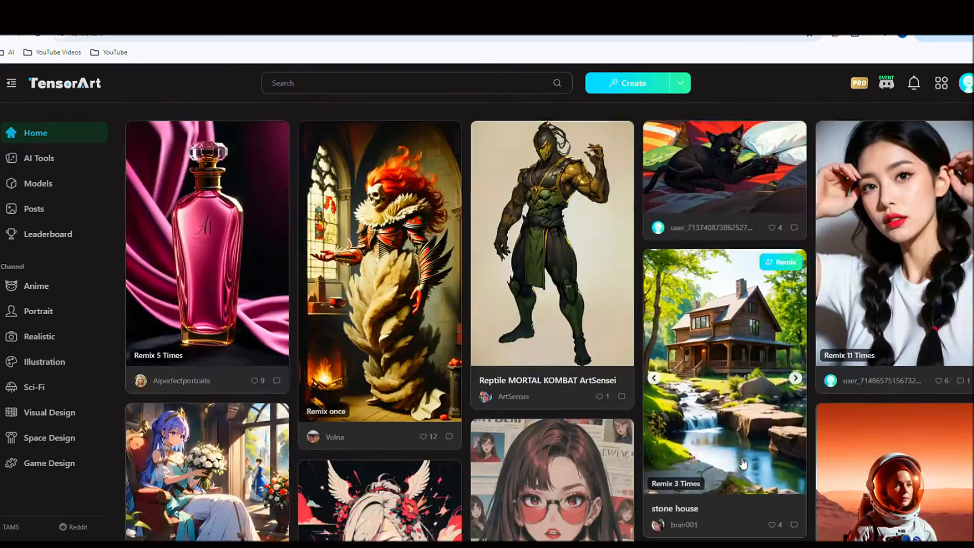
scroll(740, 465, up, 11)
scroll(740, 465, up, 20)
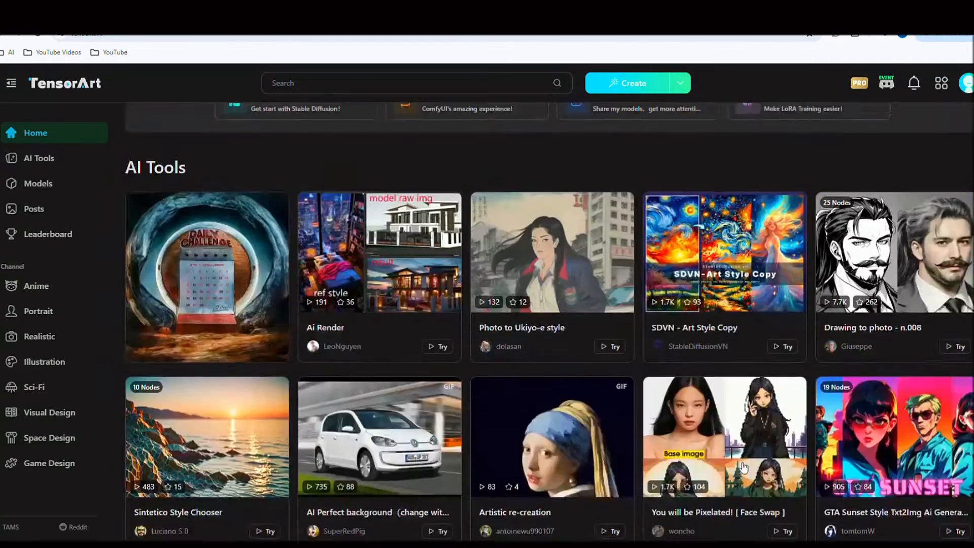
Open the community posts, filter them by Realistic and look through the images.
click(37, 212)
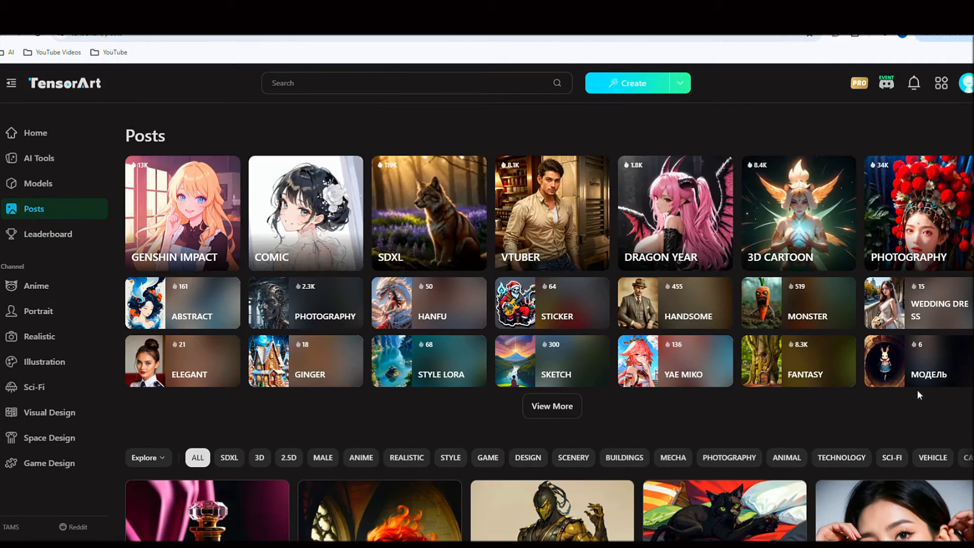
scroll(835, 425, down, 4)
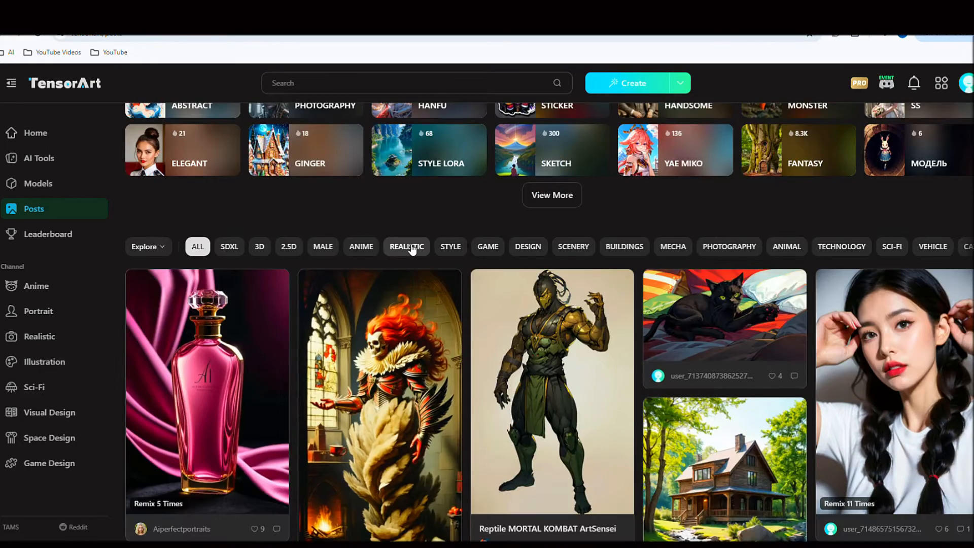
click(408, 248)
scroll(771, 284, down, 6)
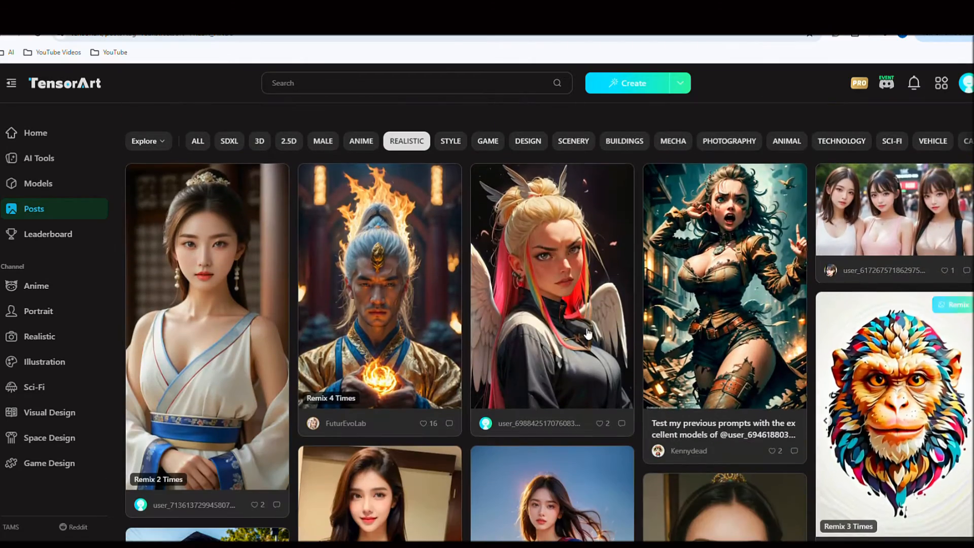
scroll(798, 319, down, 10)
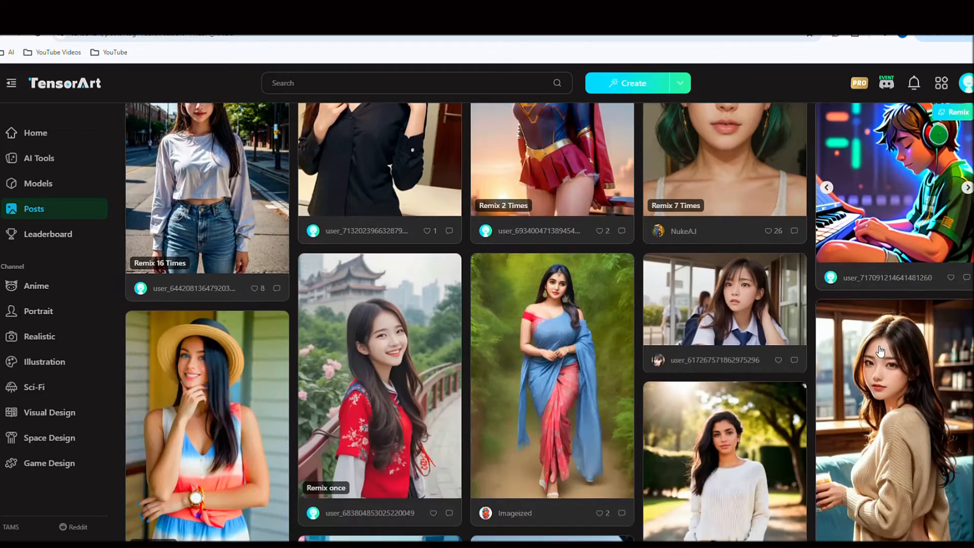
scroll(792, 408, up, 15)
scroll(796, 426, down, 4)
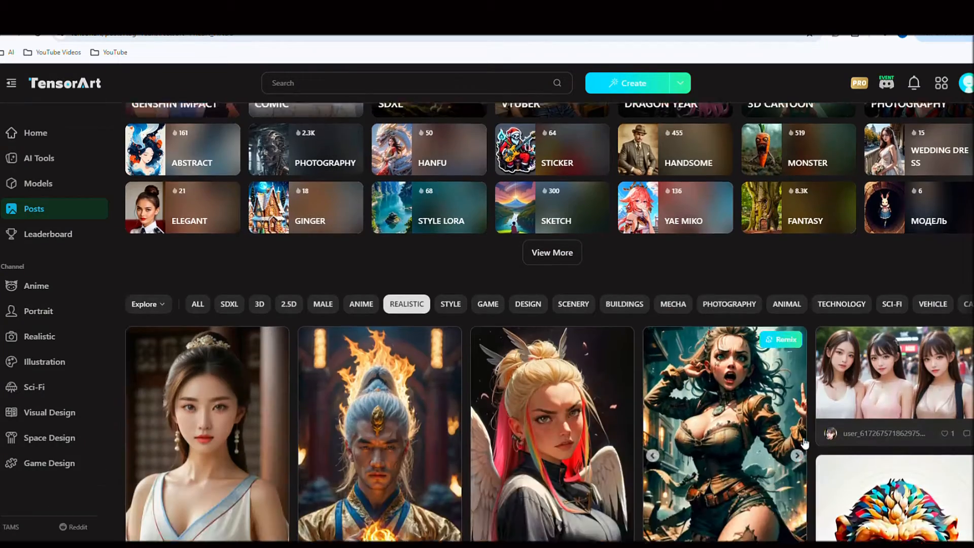
Filter the posts by Style and remix the image of the girl in a red jacket and denim shorts.
click(460, 247)
scroll(799, 324, down, 6)
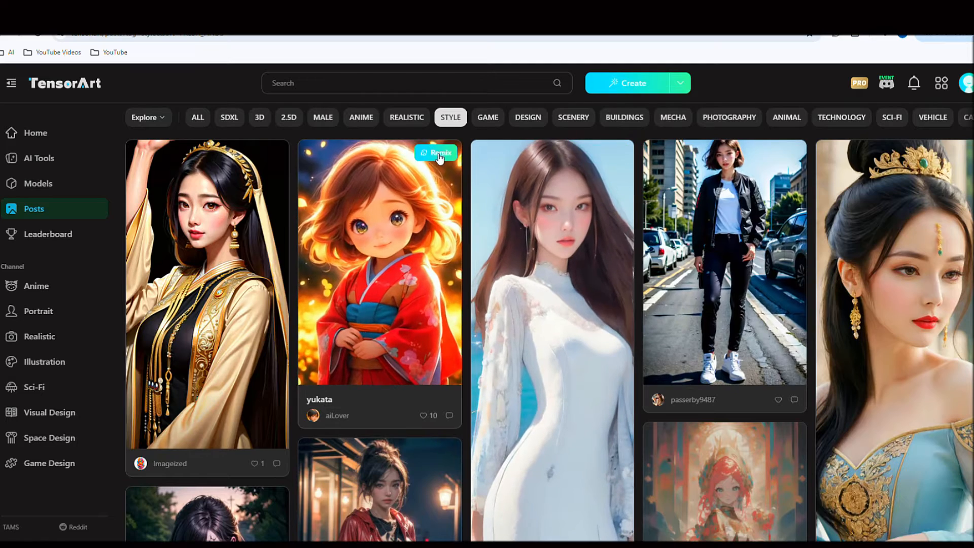
scroll(921, 176, down, 4)
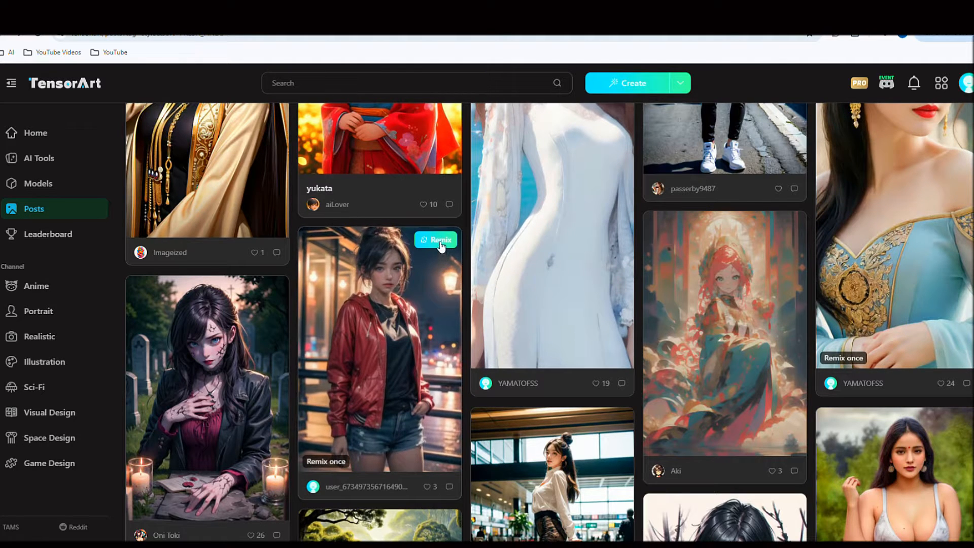
click(440, 244)
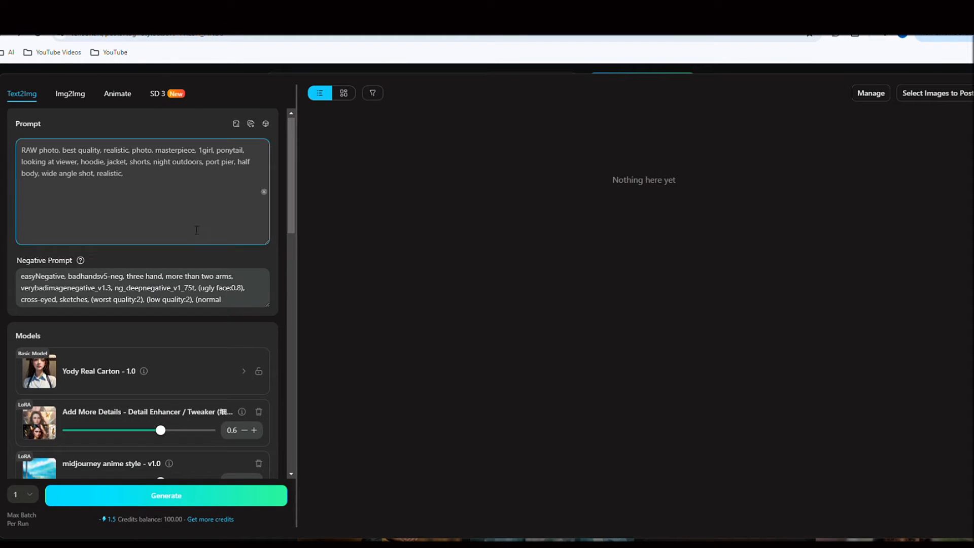
Review the remixed prompt and generation settings, generate one image from them and open the result.
scroll(213, 233, down, 5)
scroll(196, 304, down, 10)
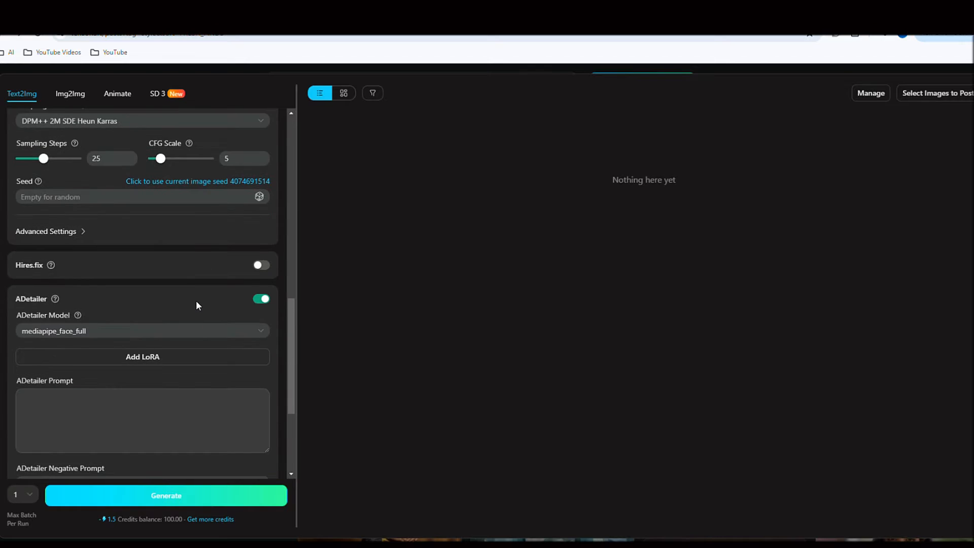
scroll(200, 306, up, 5)
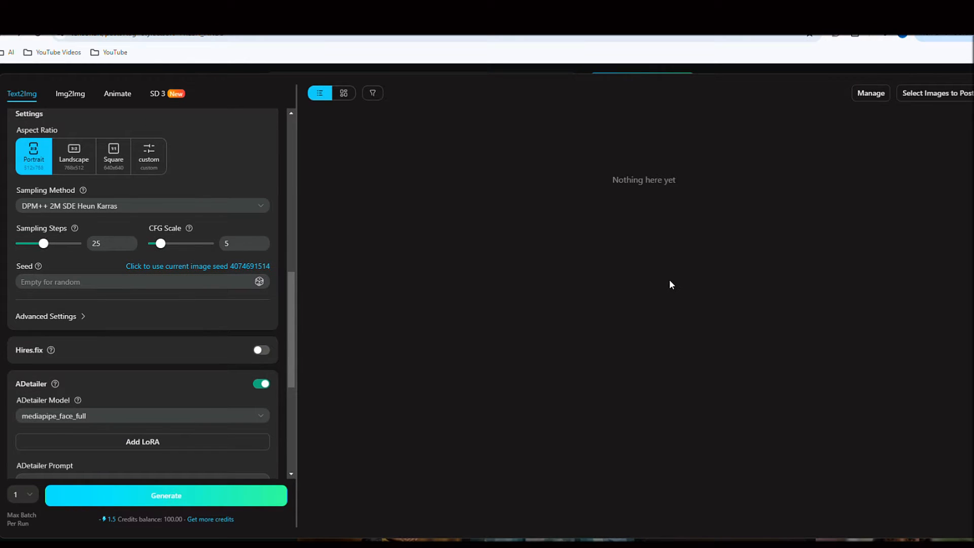
scroll(271, 296, up, 10)
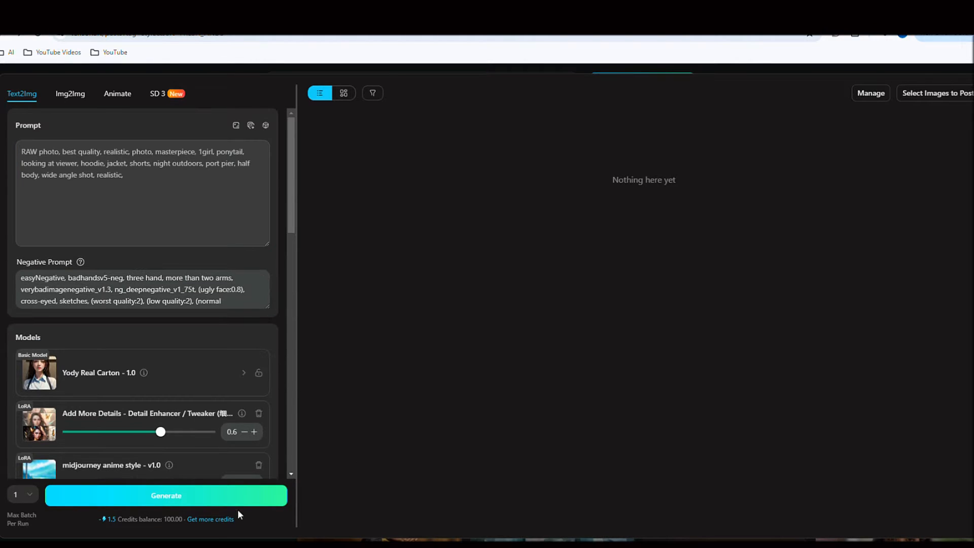
click(169, 502)
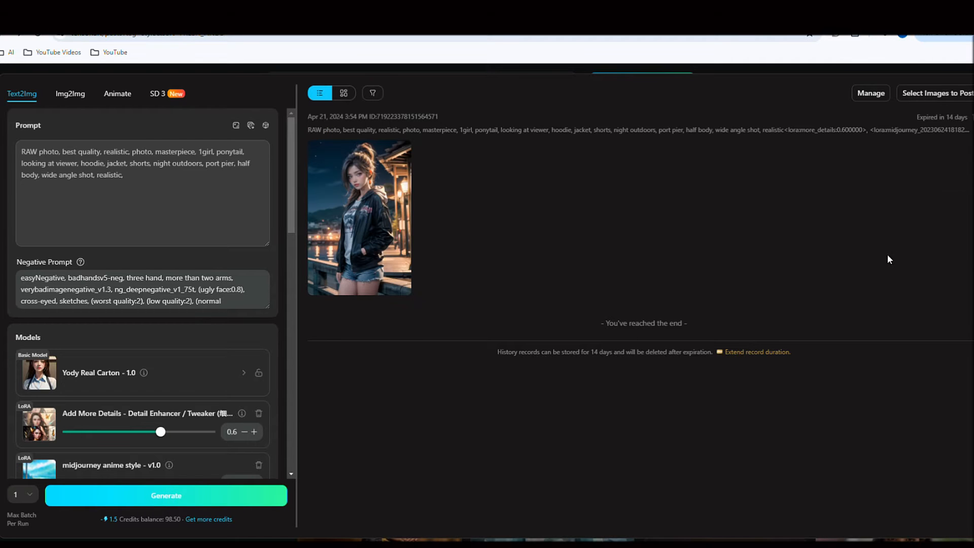
click(364, 228)
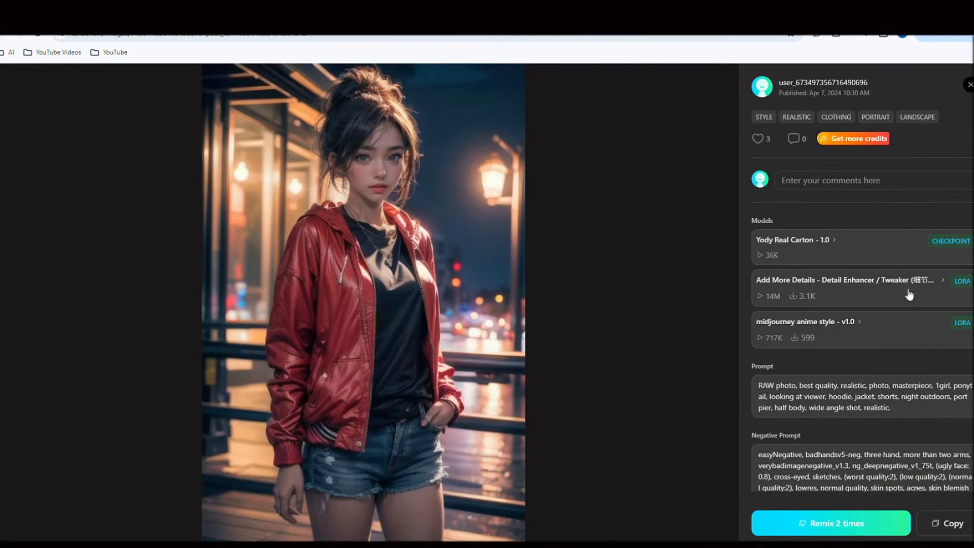
Check the seed in the original red-jacket post's generation details and remix the post again.
scroll(894, 304, down, 3)
drag(928, 444, 879, 445)
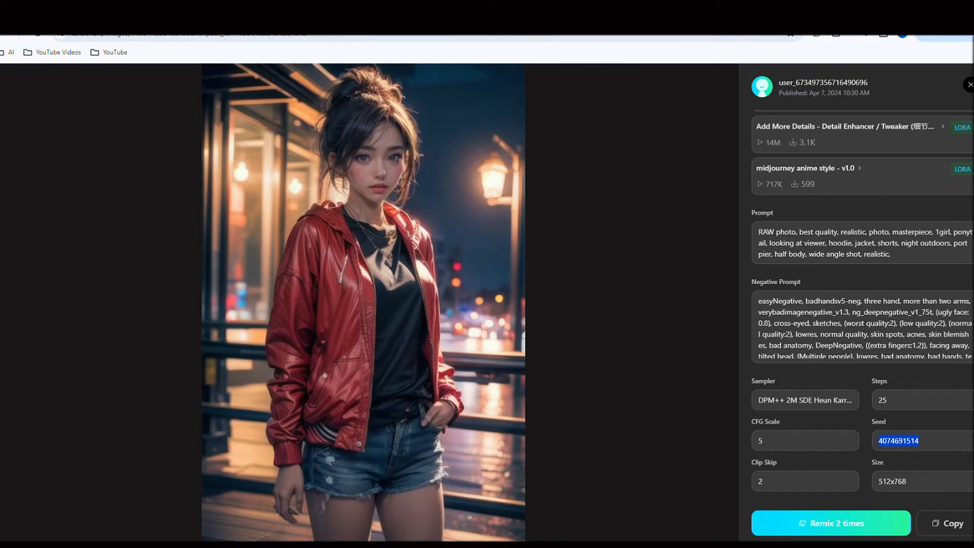
click(814, 525)
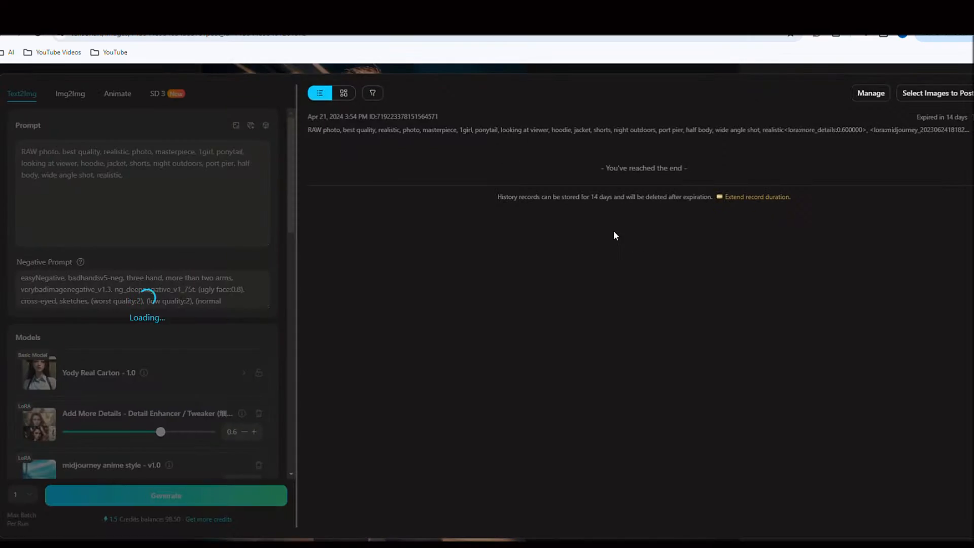
scroll(175, 393, down, 15)
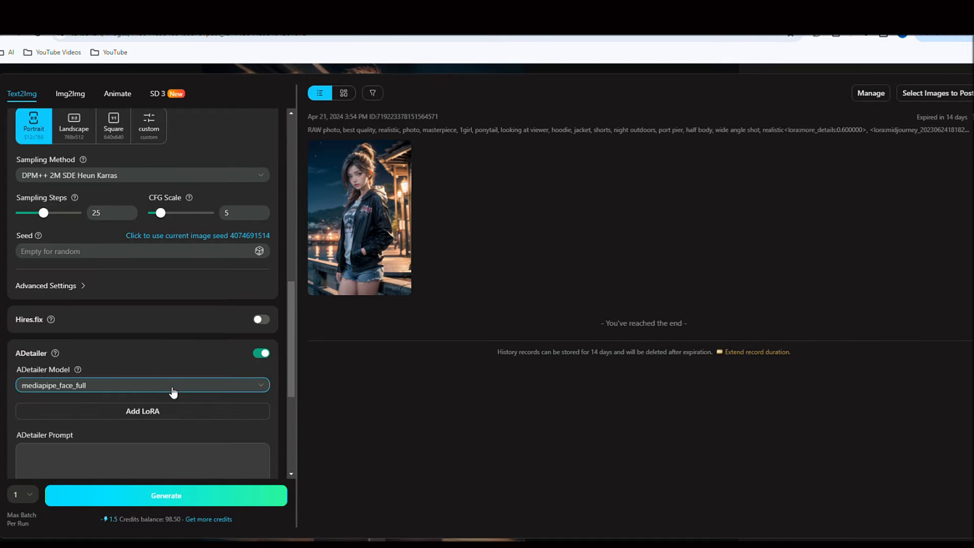
scroll(175, 395, up, 6)
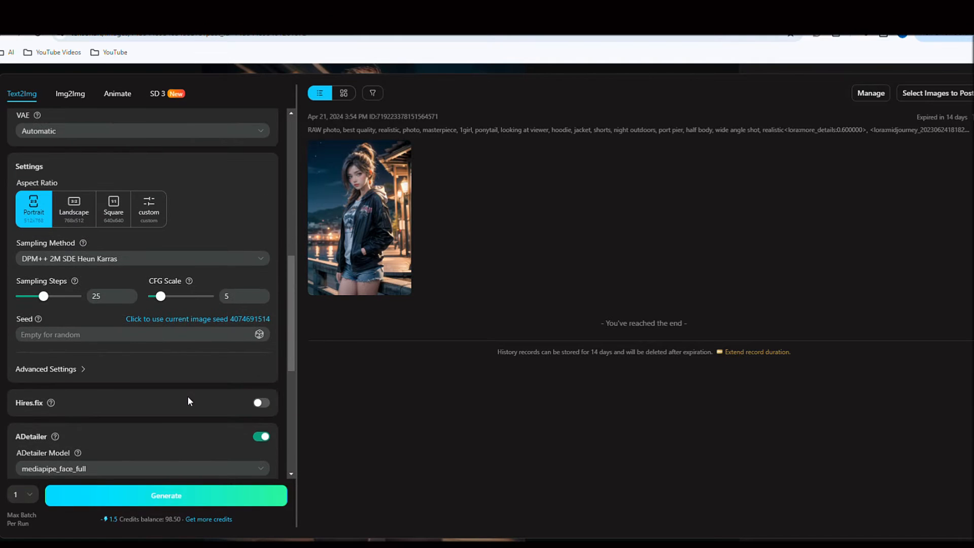
scroll(190, 398, down, 6)
scroll(196, 399, up, 5)
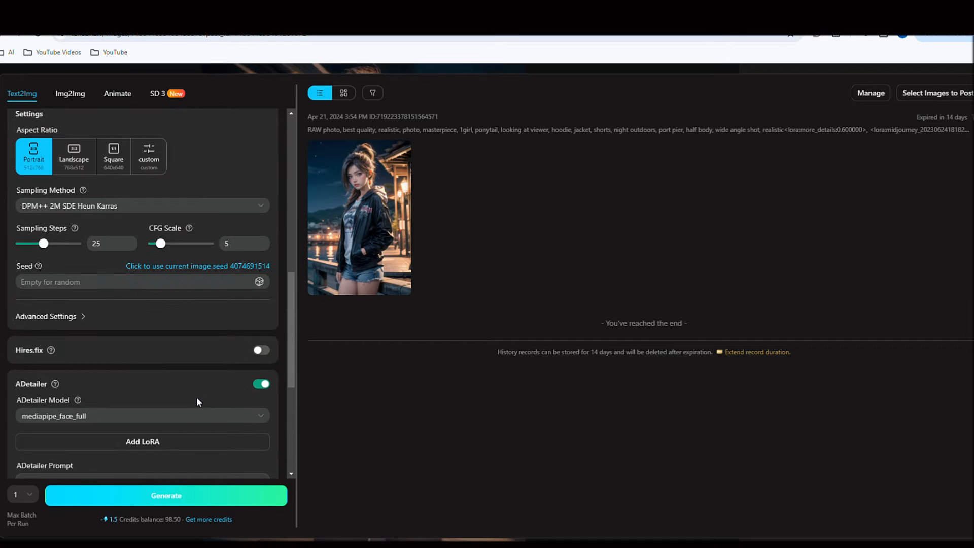
click(127, 282)
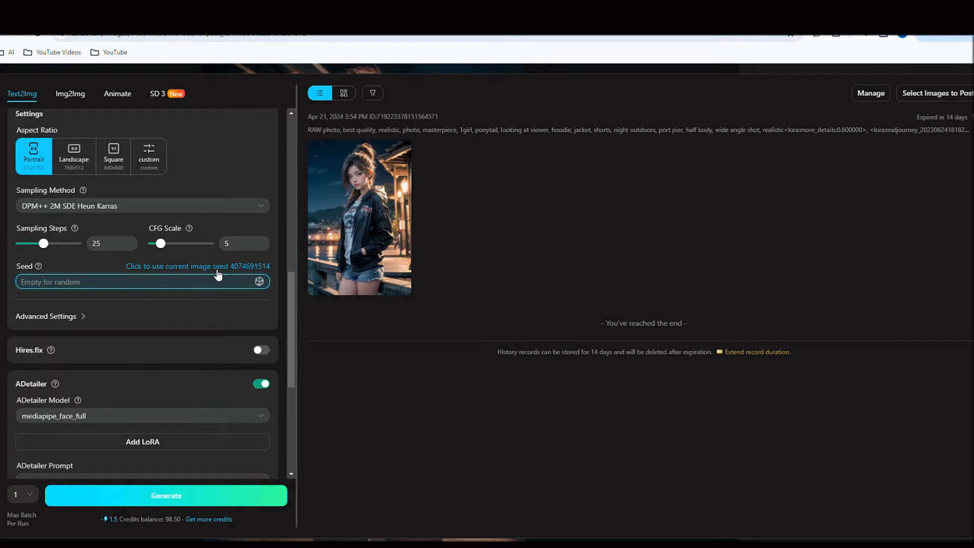
click(192, 267)
click(245, 269)
click(164, 497)
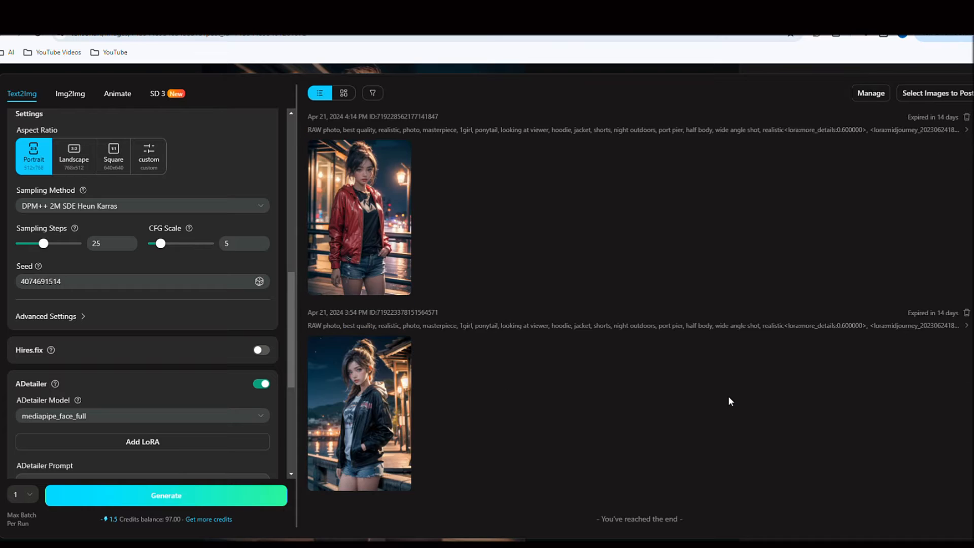
Enlarge the newly generated red-jacket image, download it and close the preview.
click(363, 234)
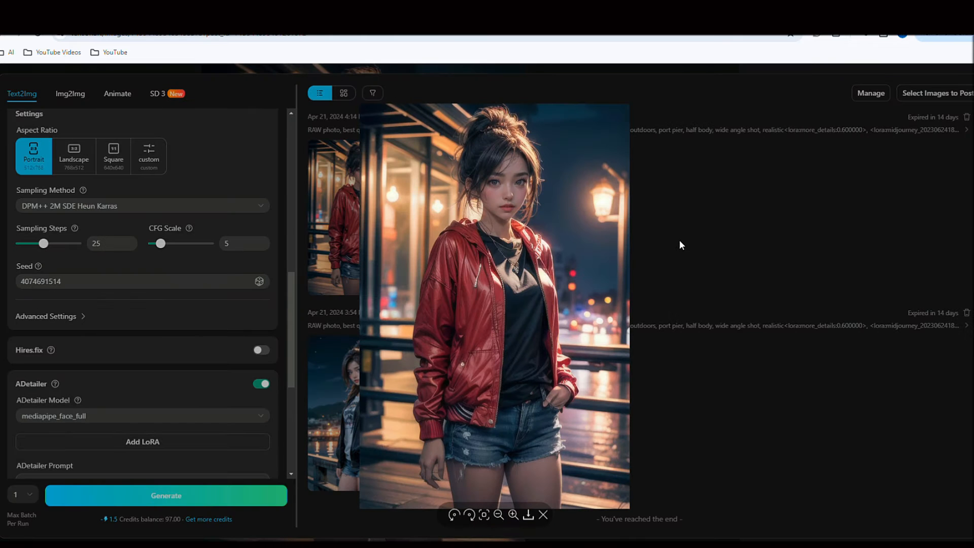
click(531, 518)
click(913, 293)
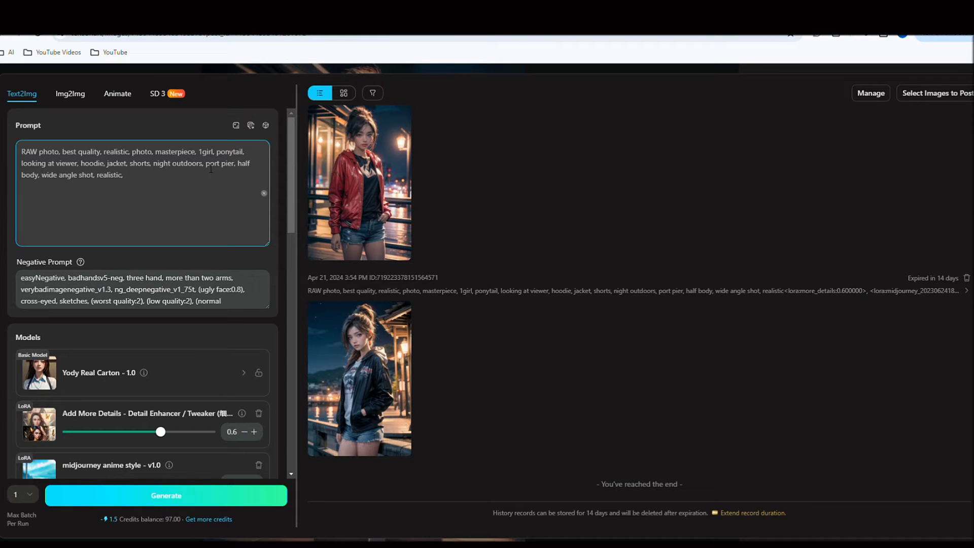
Add "green" before "jacket" and "necklace," after it in the prompt, then generate and view the new image.
text(green)
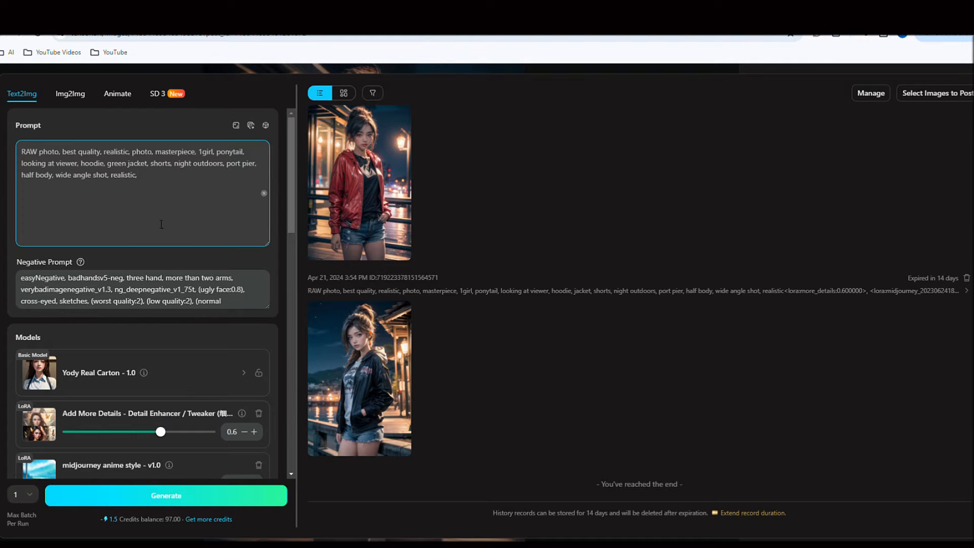
text(necklace,)
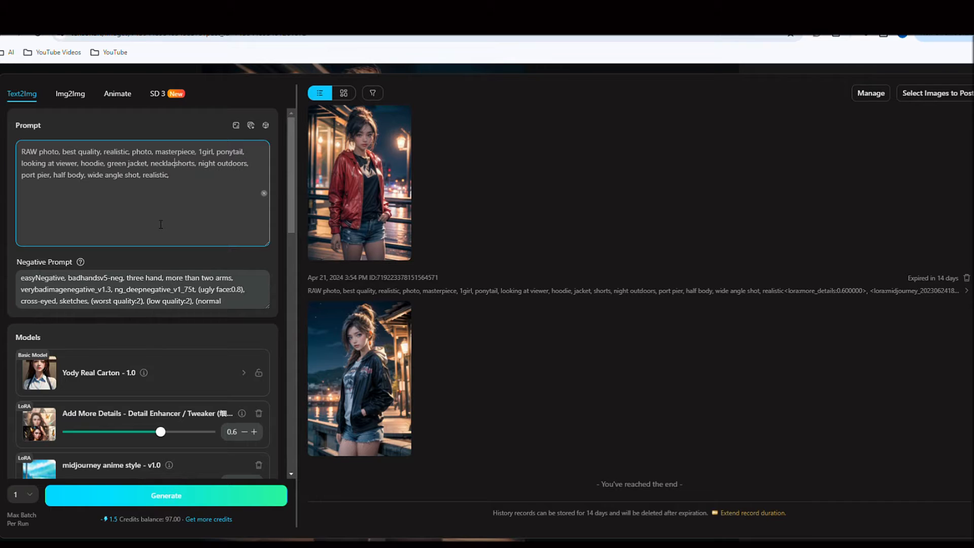
double_click(165, 163)
drag(106, 162, 133, 163)
click(524, 208)
click(178, 499)
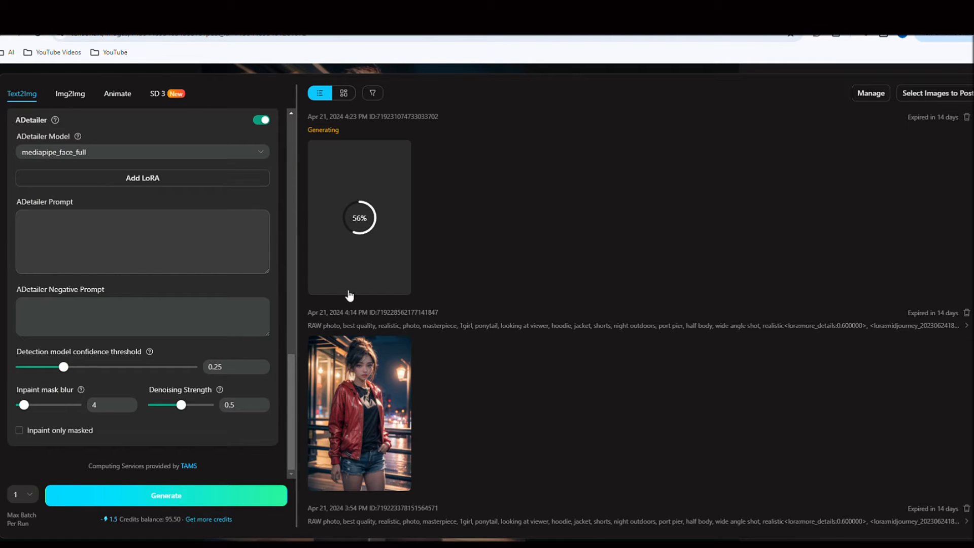
scroll(111, 358, up, 10)
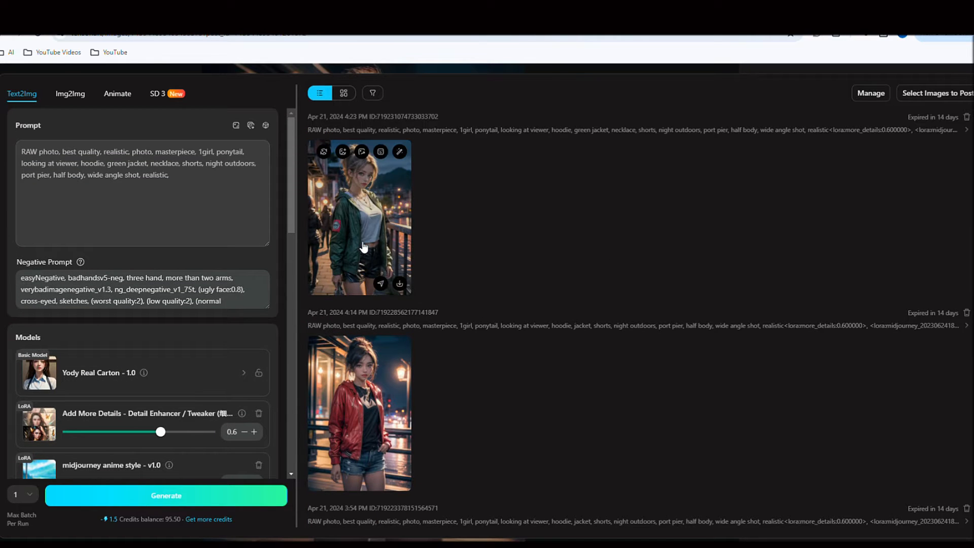
click(405, 262)
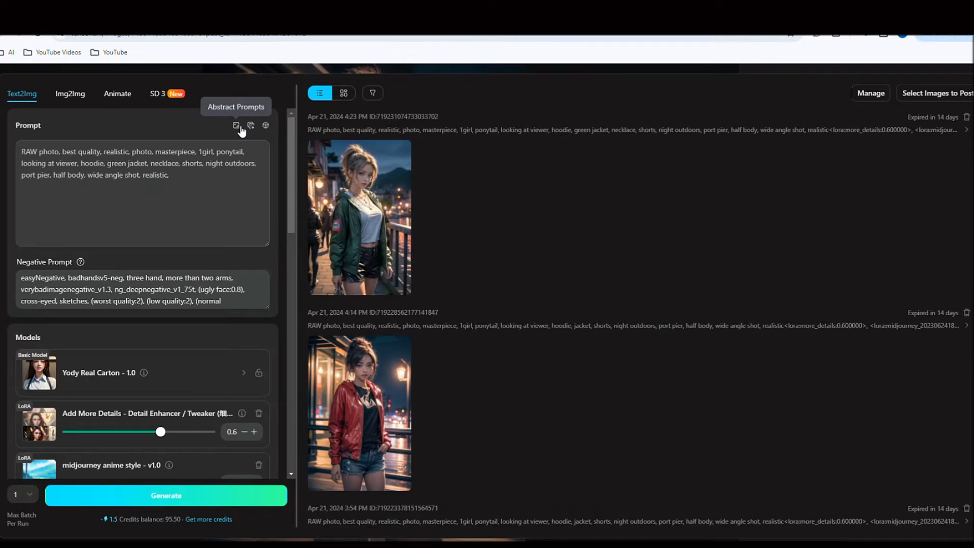
Abstract a prompt from the portrait of the curly-haired woman, apply it as the prompt and generate an image.
click(236, 126)
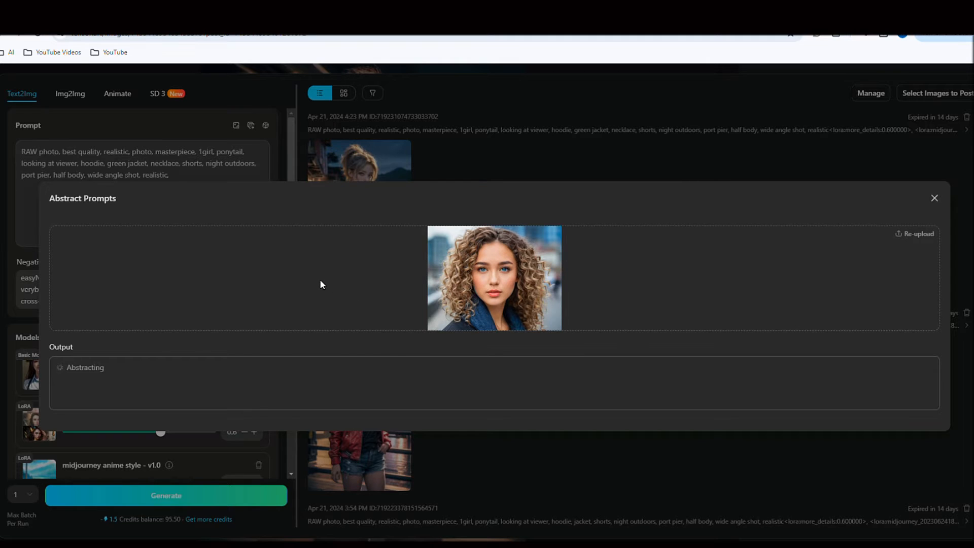
drag(56, 358, 527, 361)
click(723, 421)
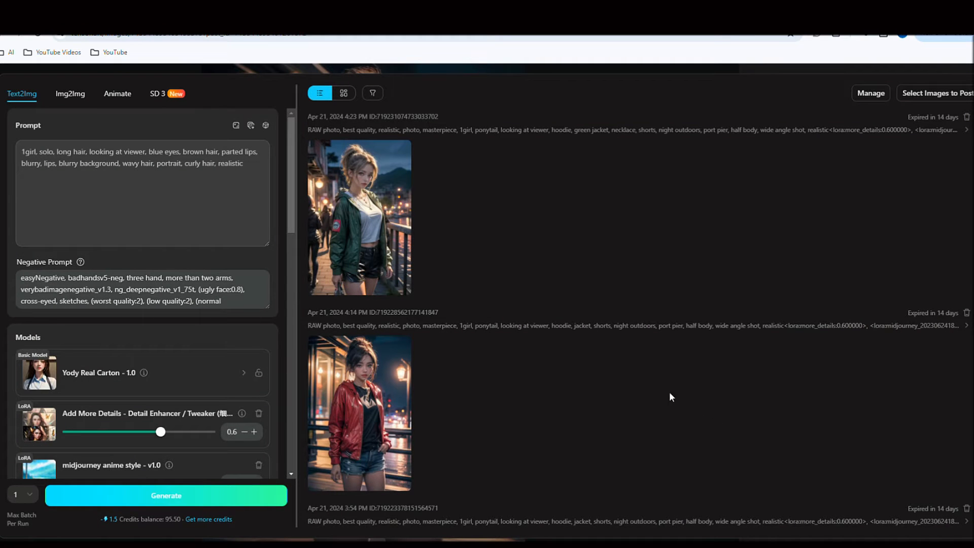
click(207, 502)
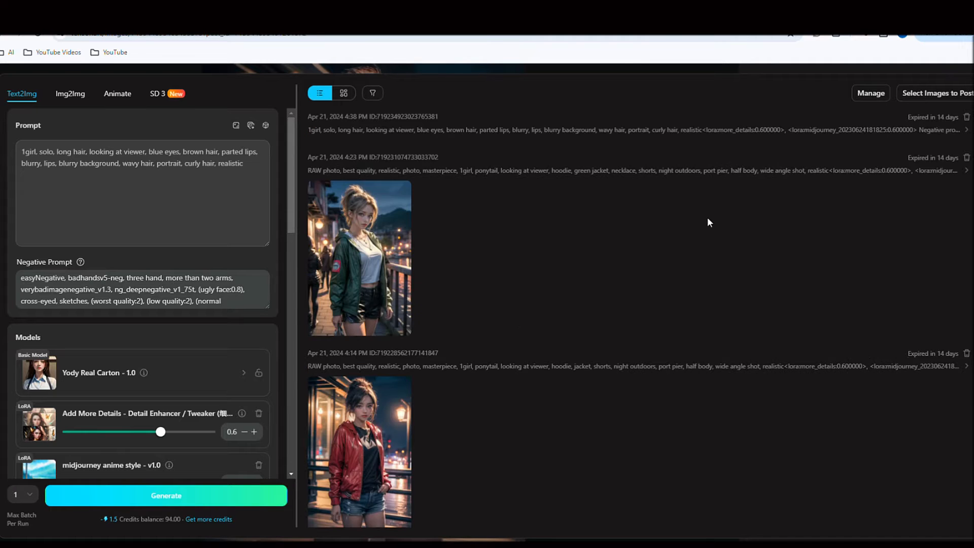
click(364, 212)
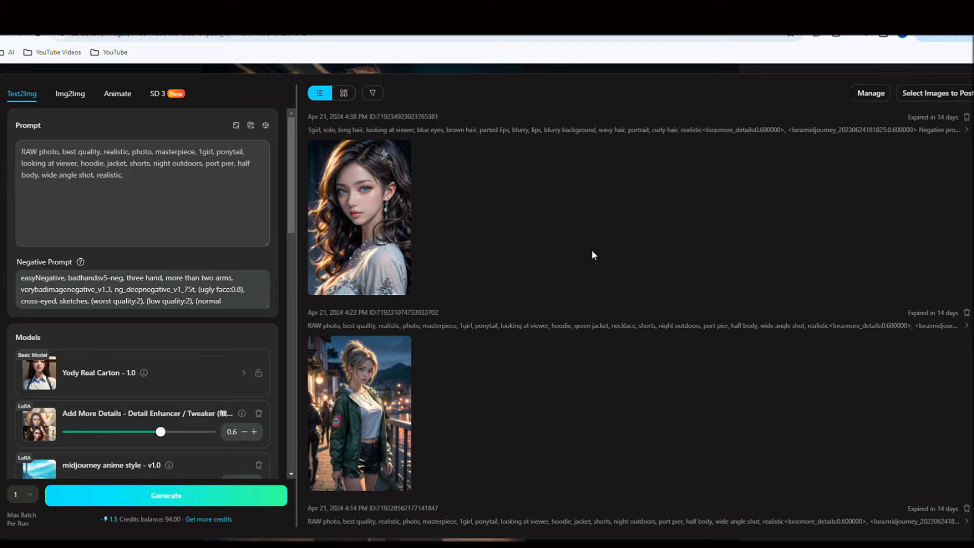
Fill the prompt with a random suggestion and re-roll it twice for different ones.
click(265, 125)
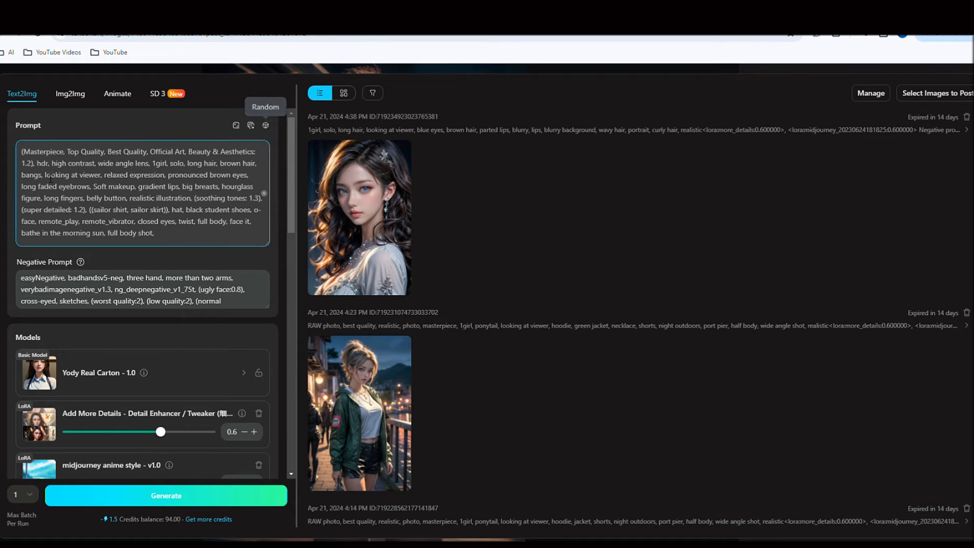
drag(22, 151, 246, 200)
click(266, 126)
triple_click(247, 152)
click(266, 125)
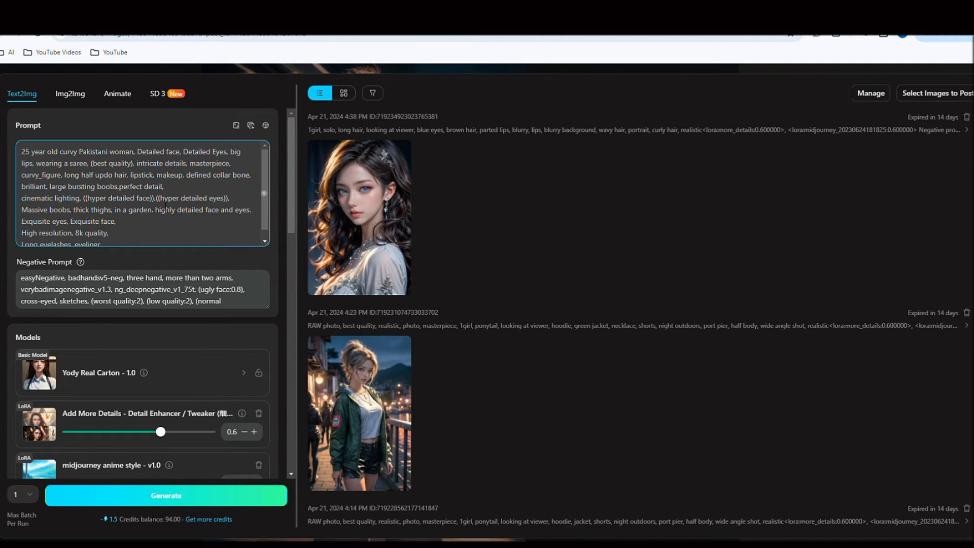
Re-roll the random prompt several times until the one describing a woman playing a Gibson bass guitar fills the prompt.
click(266, 126)
click(268, 128)
drag(93, 186, 234, 198)
click(266, 126)
click(265, 125)
click(265, 126)
click(265, 125)
click(265, 126)
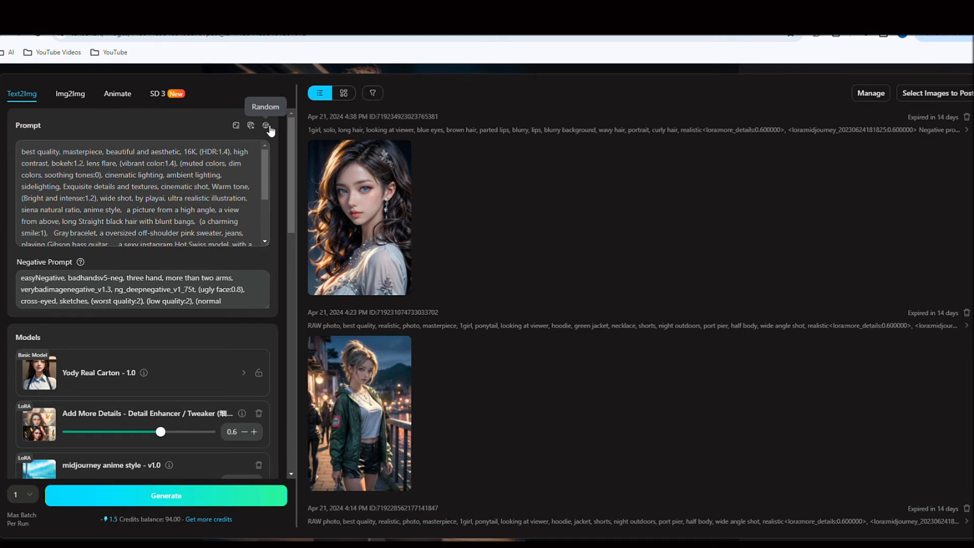
Read through the random bass-guitar prompt, generate an image from it, and enlarge the result before closing the preview.
click(264, 180)
scroll(264, 180, down, 2)
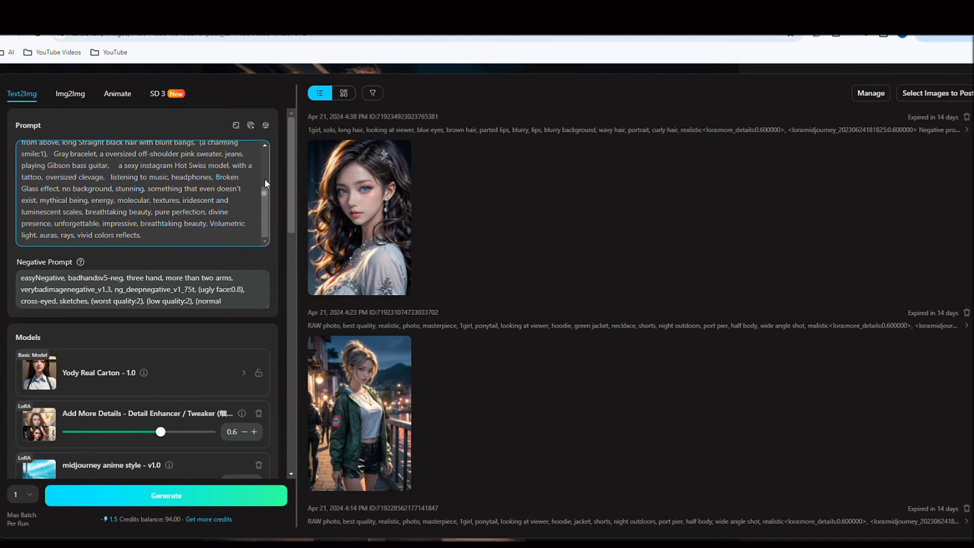
scroll(206, 375, down, 1)
scroll(206, 374, up, 1)
click(175, 500)
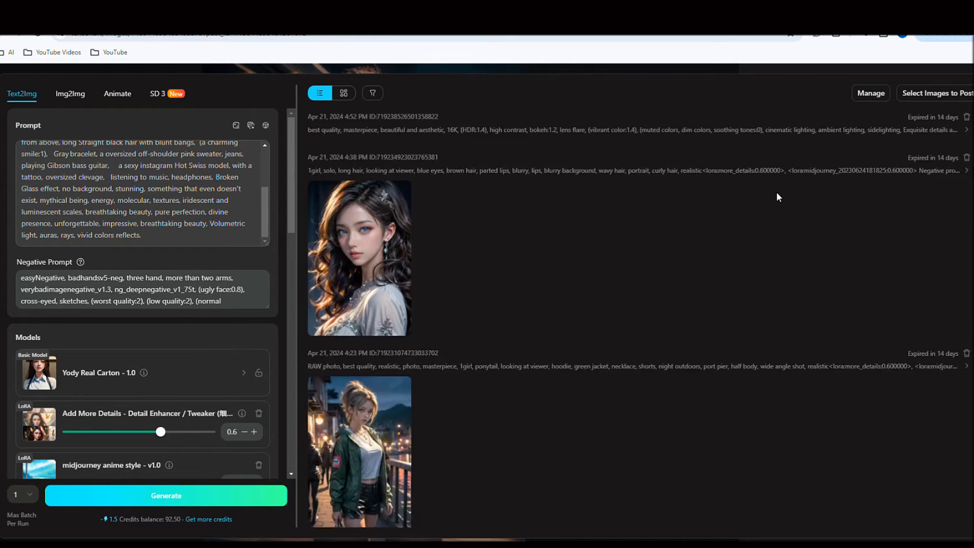
click(356, 236)
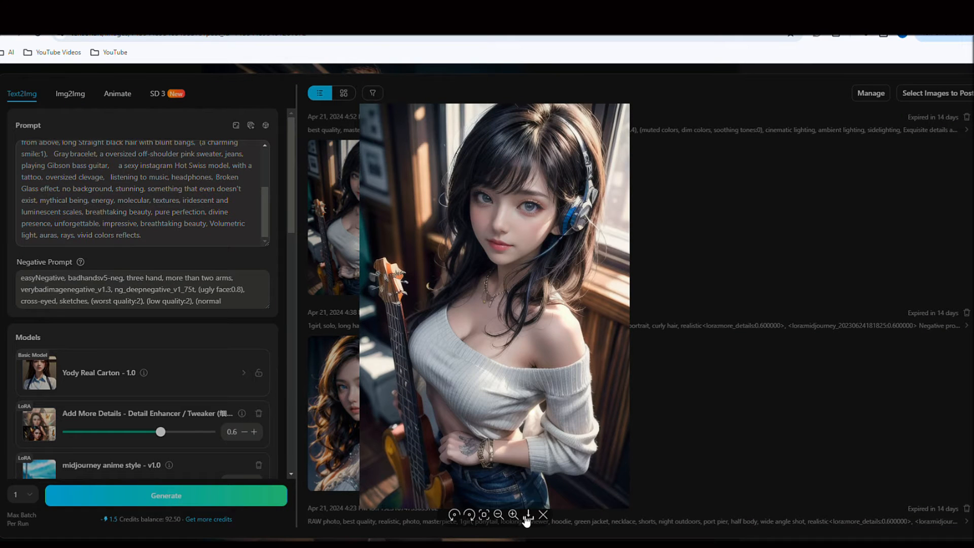
click(706, 285)
Add an Openpose ControlNet to the text-to-image models.
scroll(179, 353, down, 5)
scroll(179, 353, up, 1)
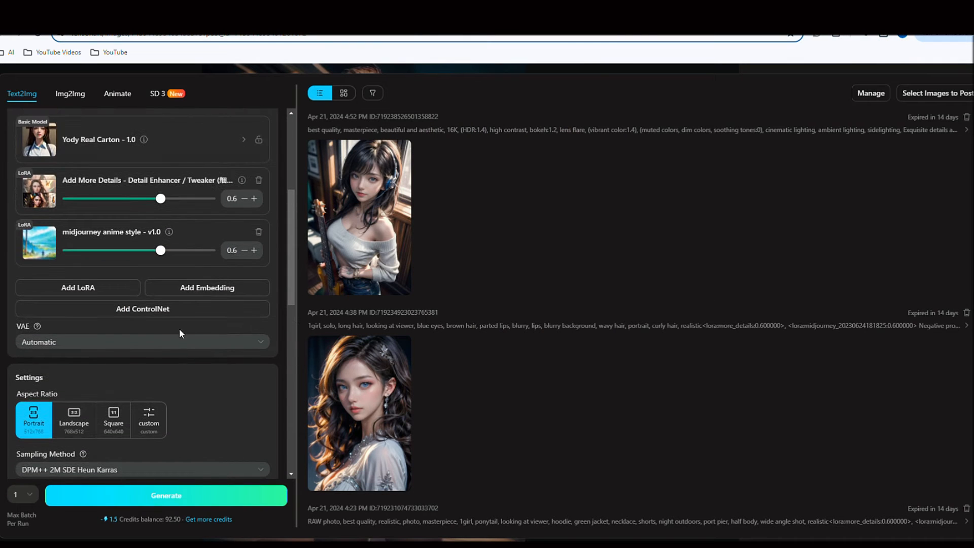
click(147, 311)
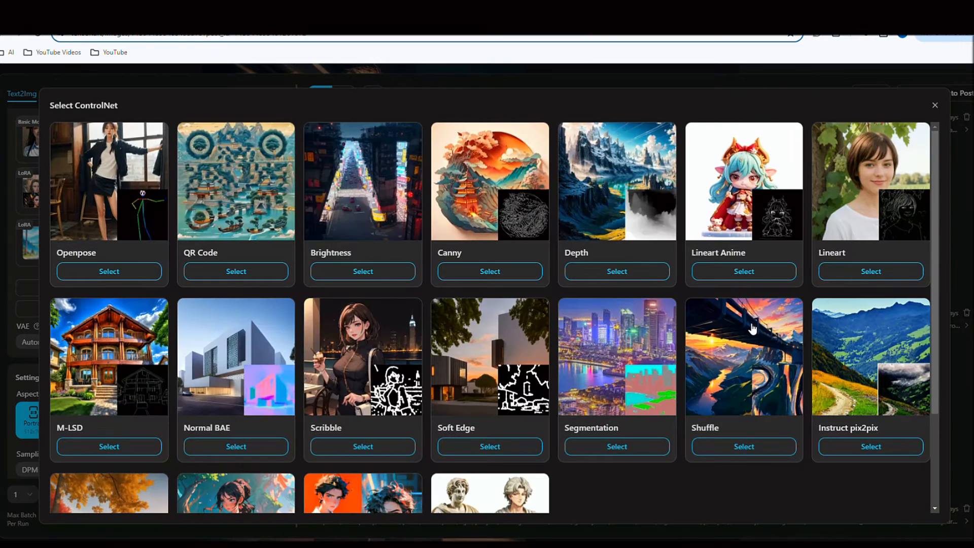
click(118, 275)
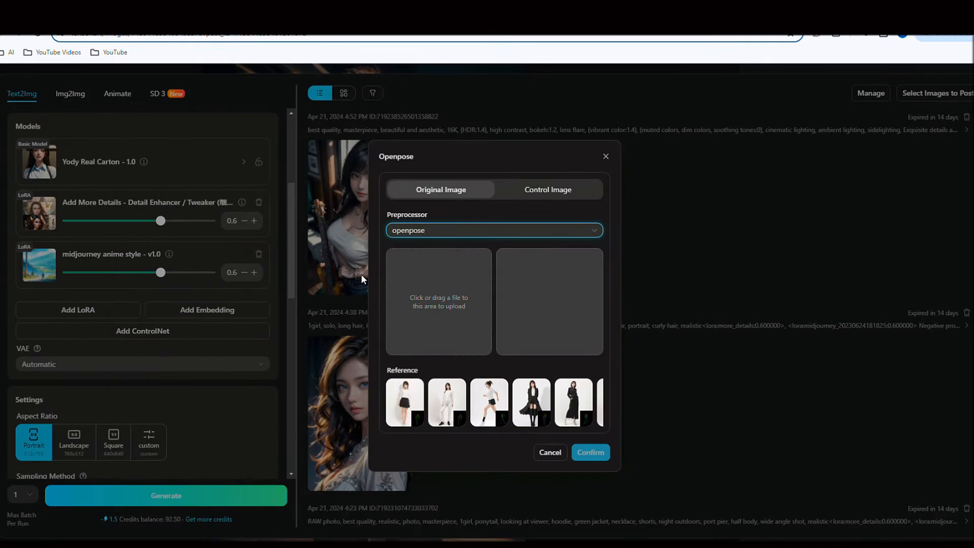
Try the supplied Openpose reference images and enlarge the one of the woman in a white T-shirt and dark skirt.
click(448, 402)
click(387, 385)
click(486, 402)
click(483, 413)
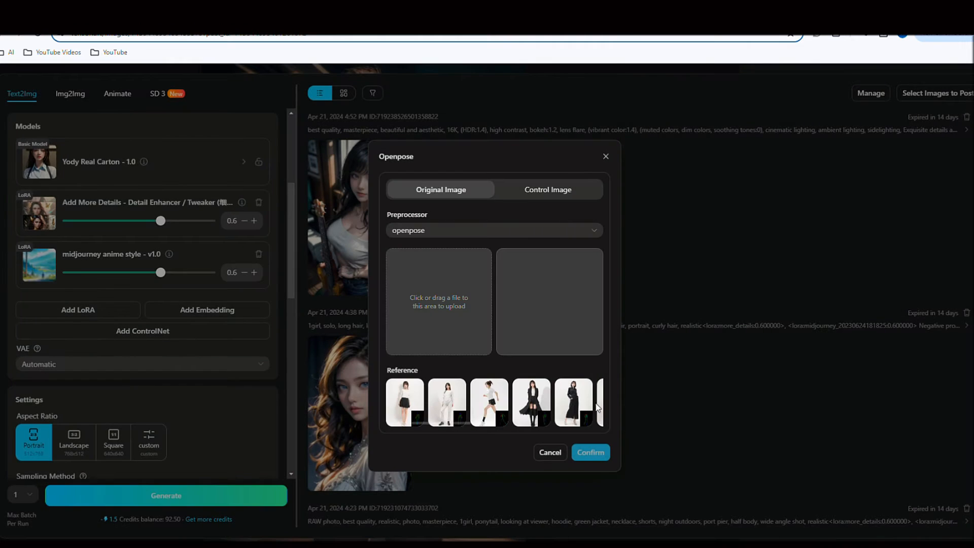
click(600, 407)
click(455, 338)
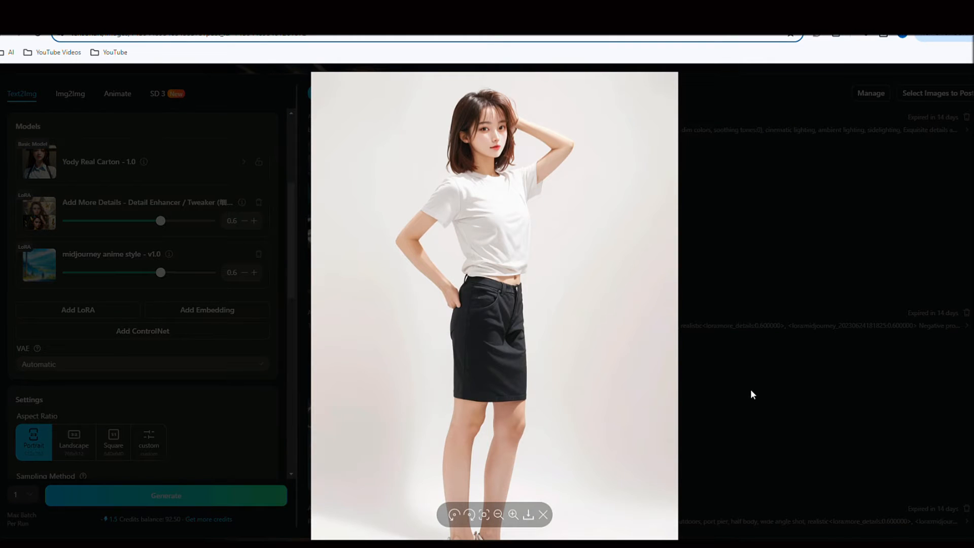
click(745, 398)
Upload the photo of the woman in a dark jacket as the Openpose source, confirm it and generate an image.
click(419, 432)
click(433, 306)
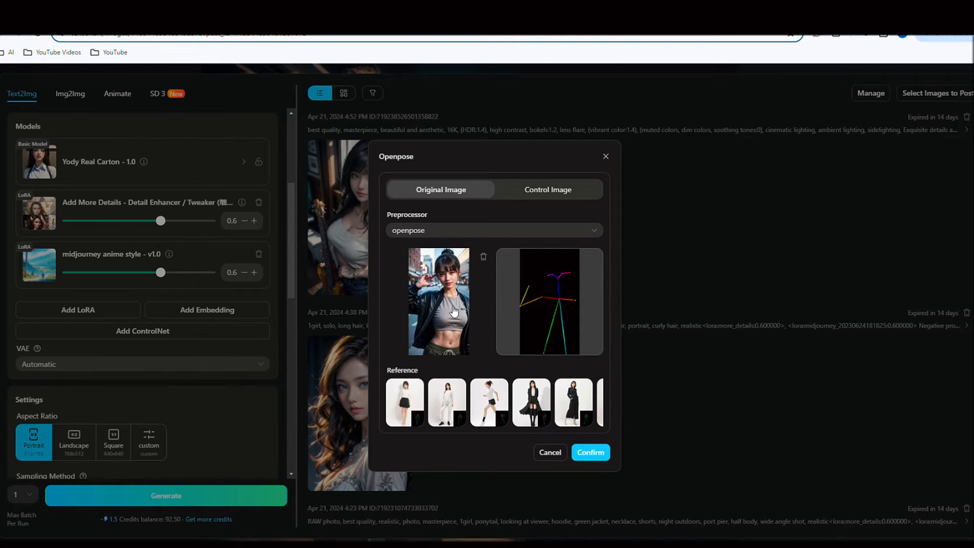
click(590, 452)
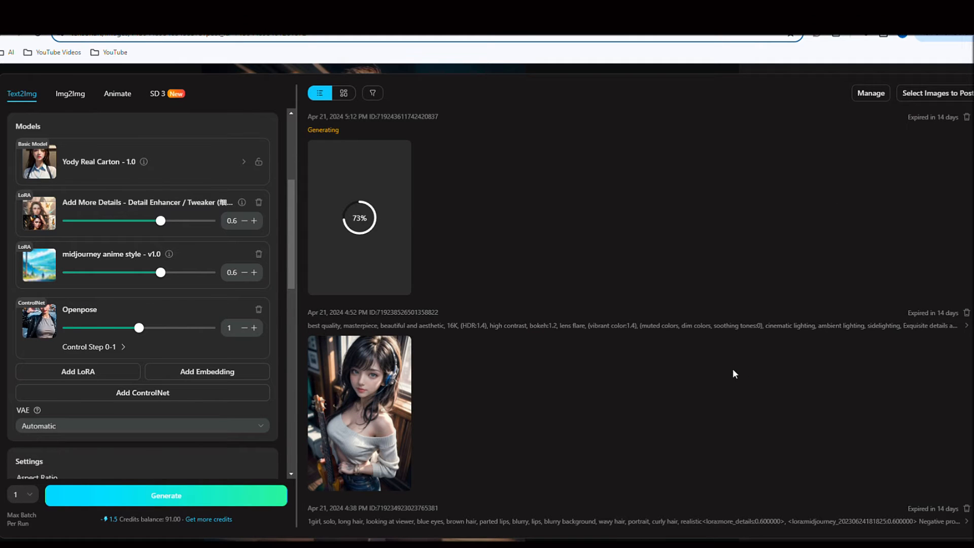
Enlarge the newly generated pose-controlled image to check its pose and close the preview.
click(359, 213)
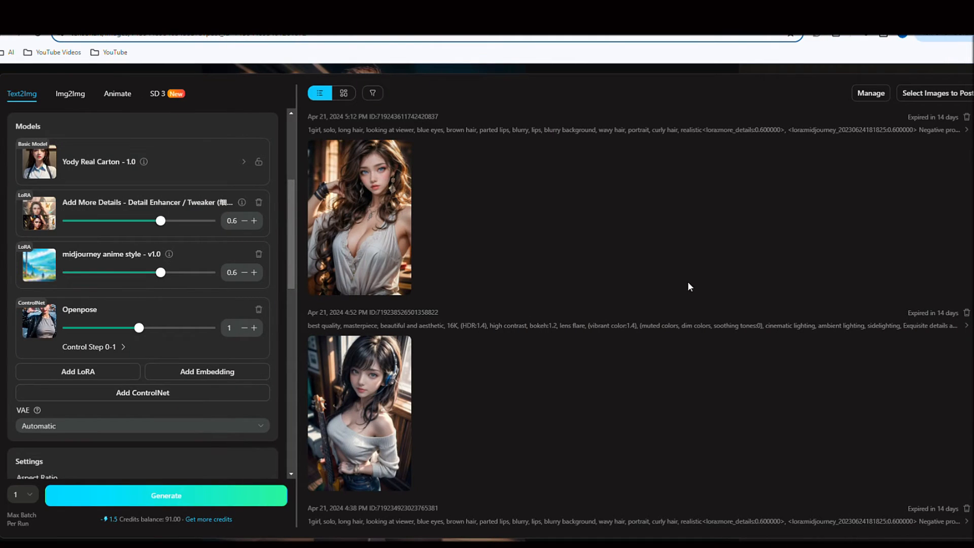
mouse_move(378, 170)
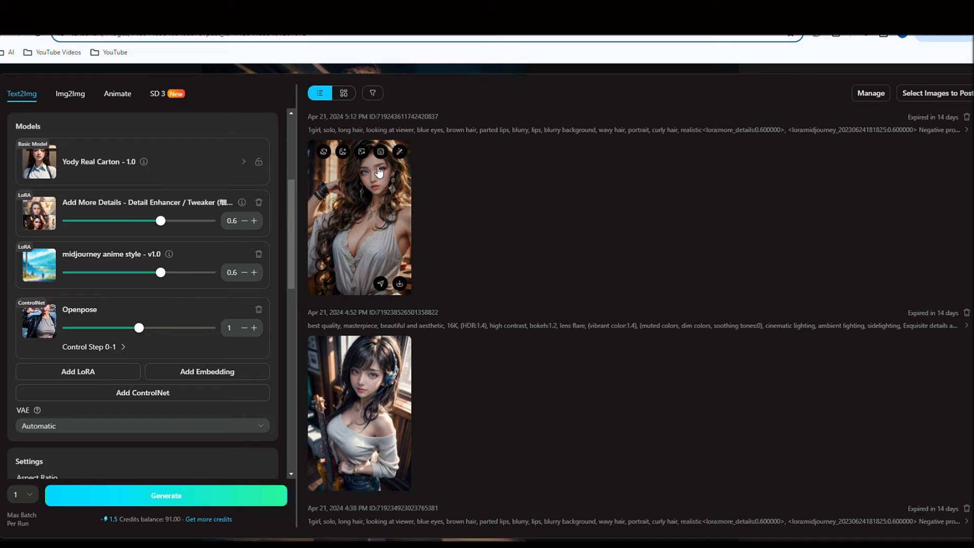
click(379, 191)
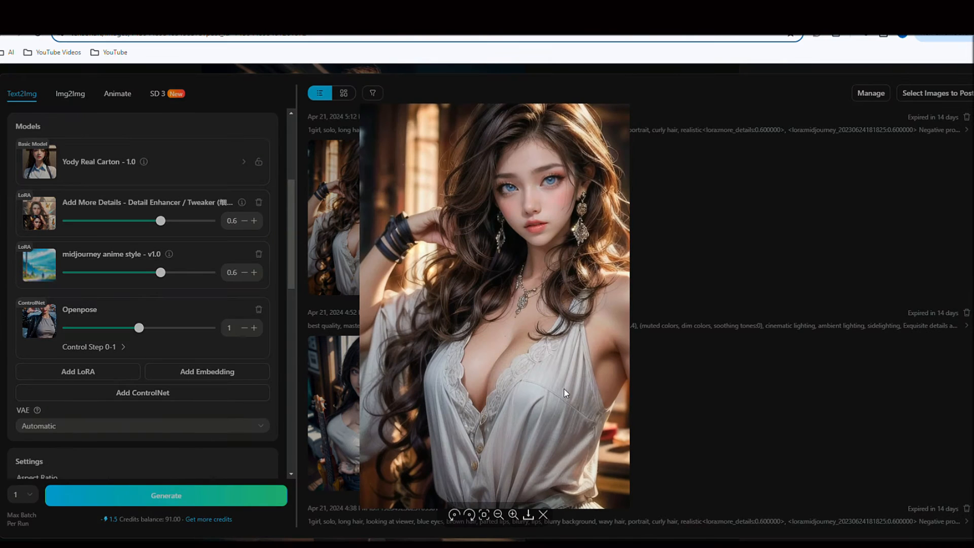
click(720, 321)
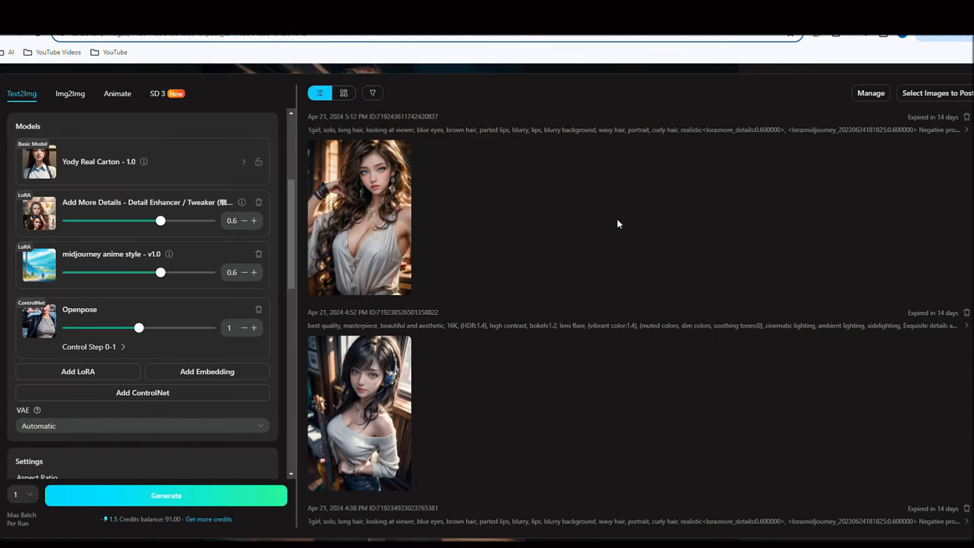
Send the pose-controlled image to Hires.fix, try the different upscale factors including custom, and set the upscale to 4x.
click(362, 152)
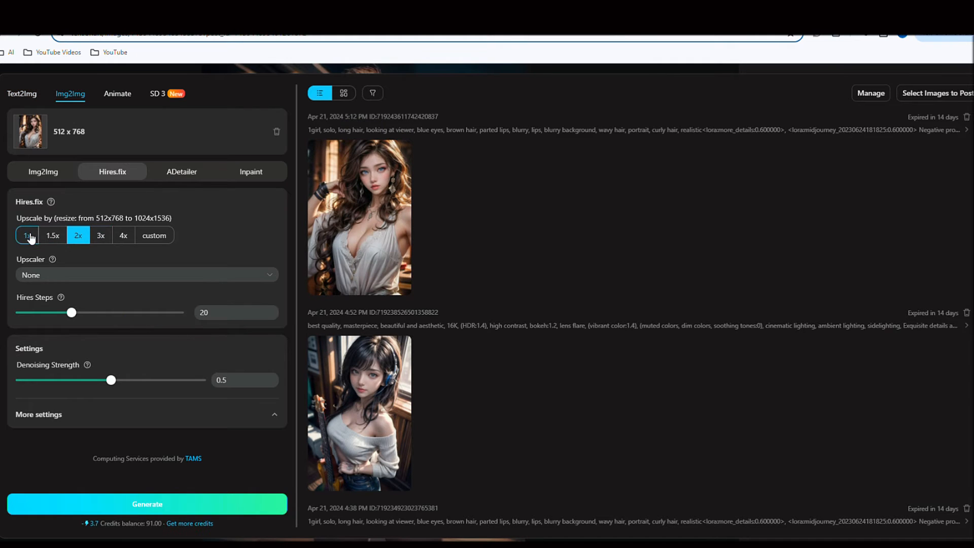
click(27, 237)
click(54, 237)
click(78, 236)
click(101, 236)
click(154, 236)
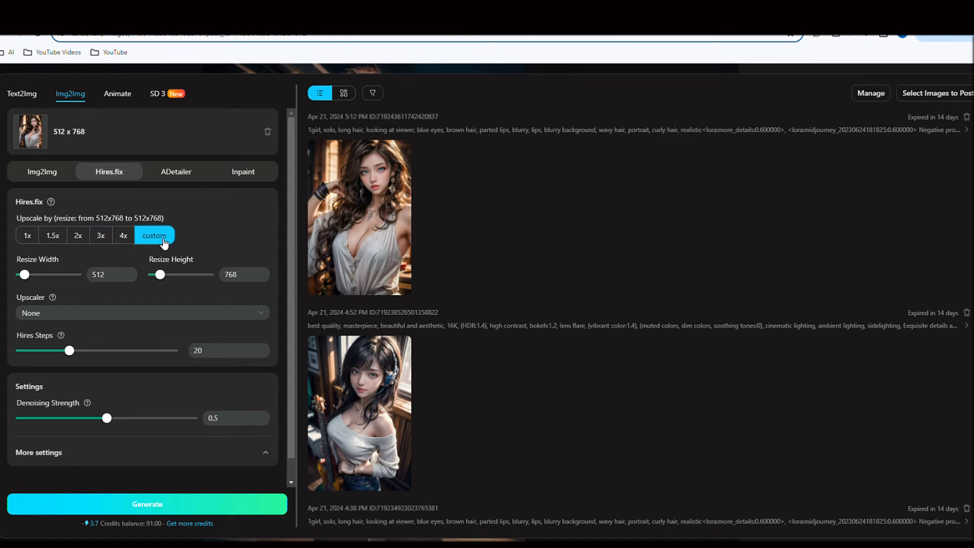
scroll(85, 357, down, 2)
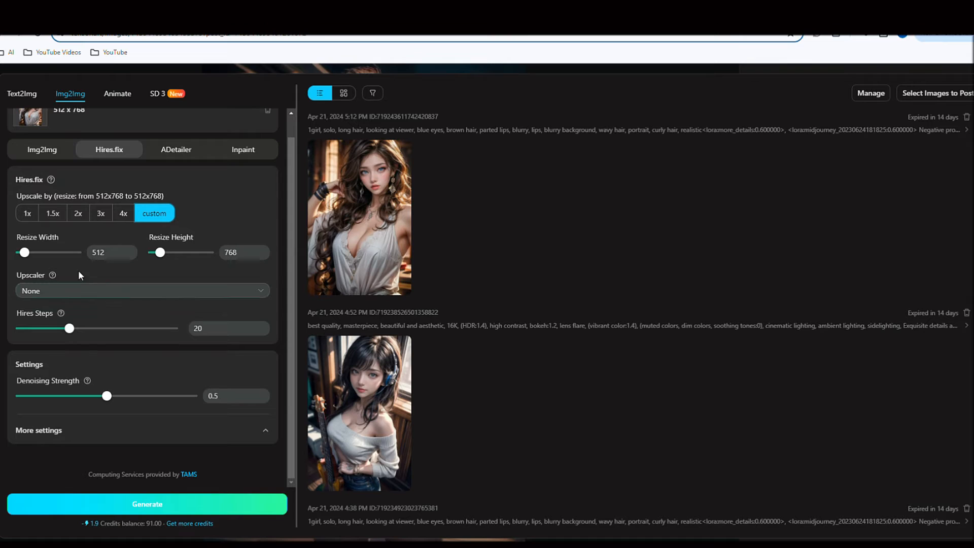
click(236, 260)
click(123, 214)
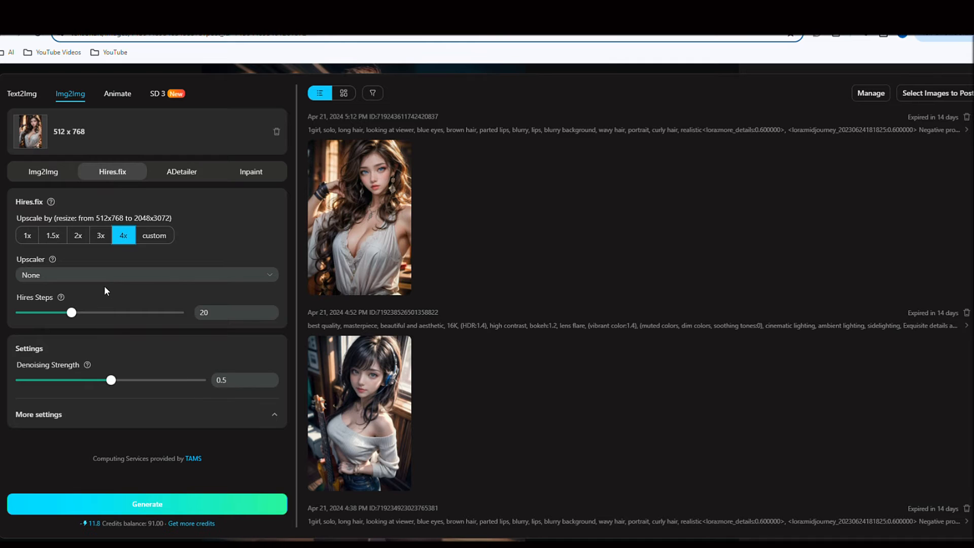
Review the available Hires.fix upscalers and leave the selection at None.
click(139, 277)
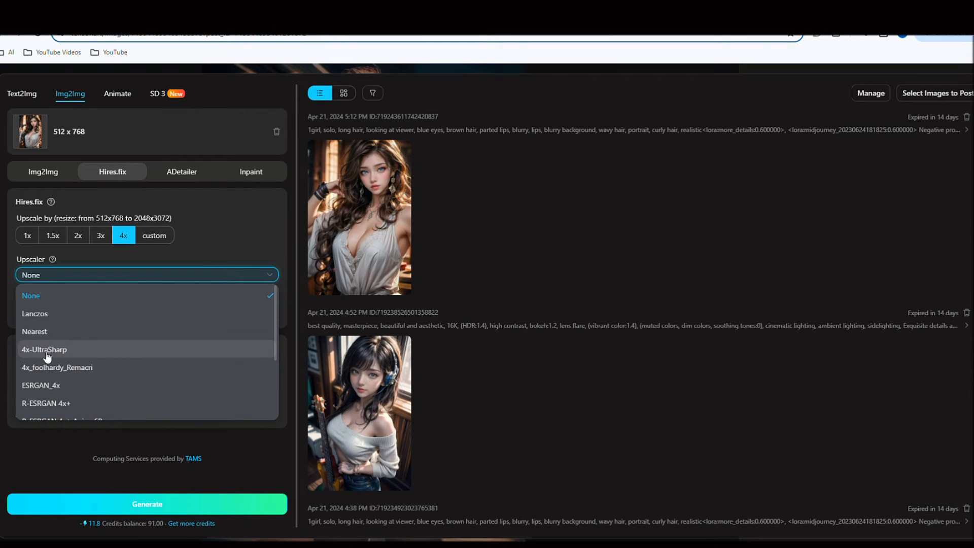
scroll(145, 378, down, 3)
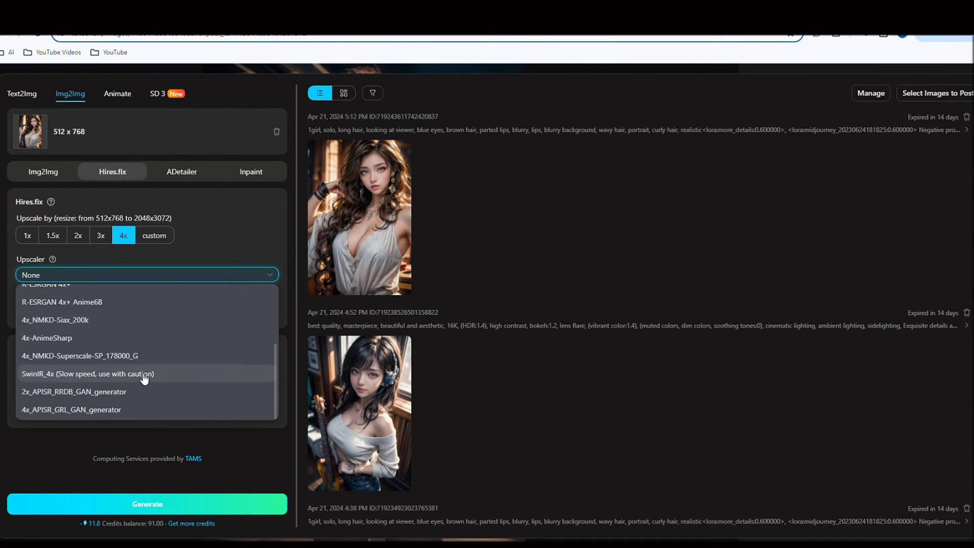
click(231, 223)
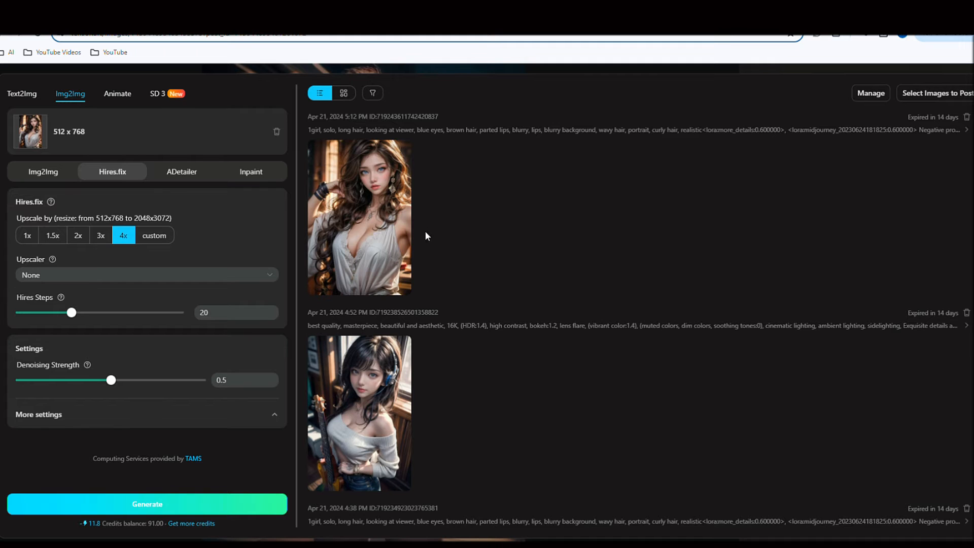
Inspect the face in the pose-controlled image, send the image to ADetailer and set the ADetailer model to face_yolov8n.pt.
click(377, 231)
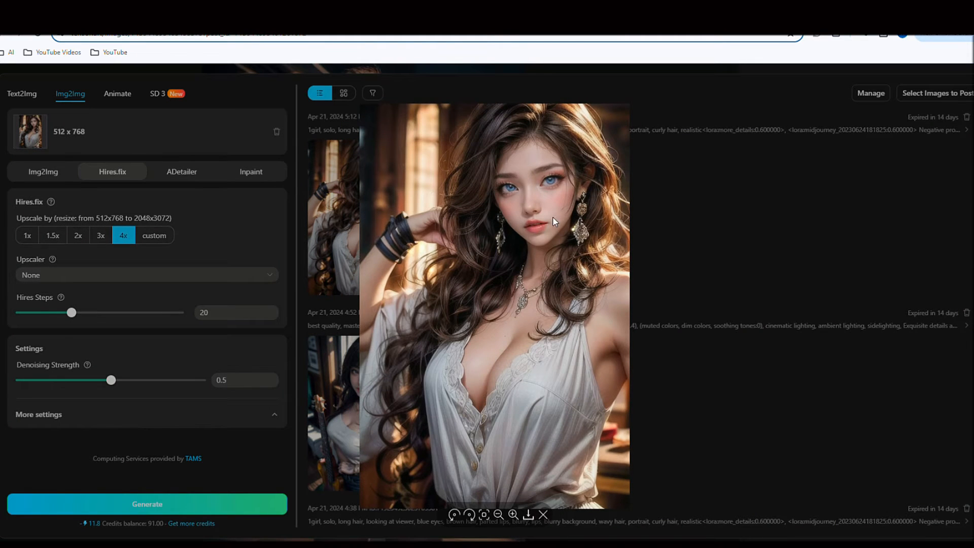
click(690, 225)
click(383, 155)
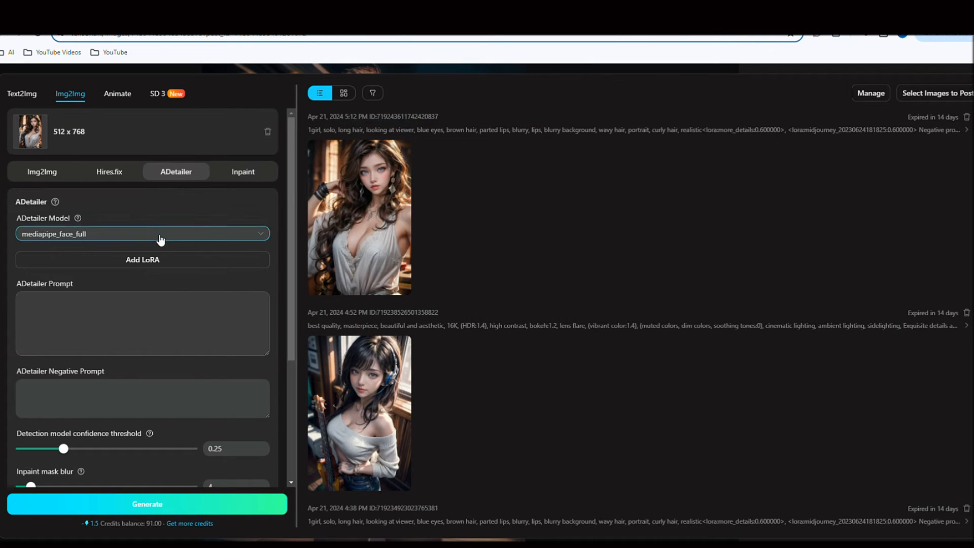
click(266, 236)
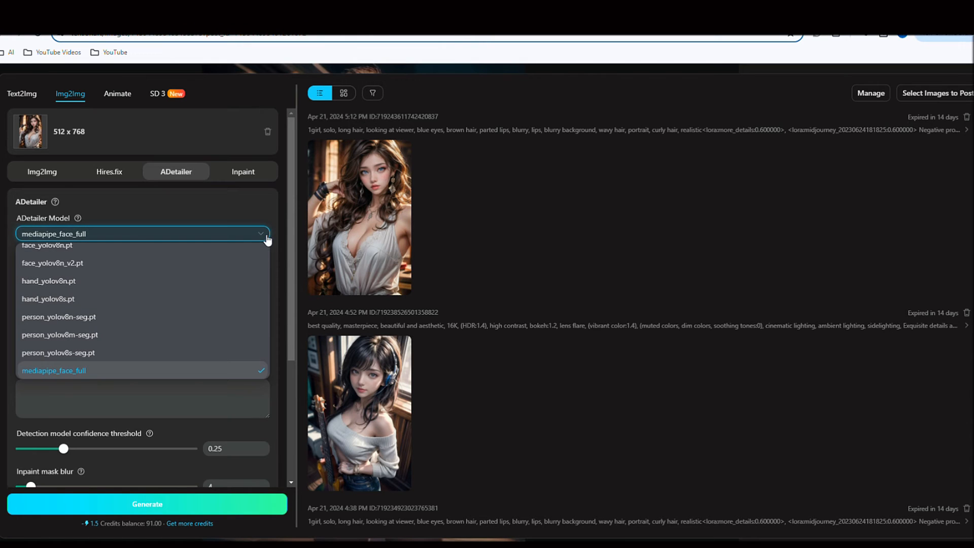
click(62, 246)
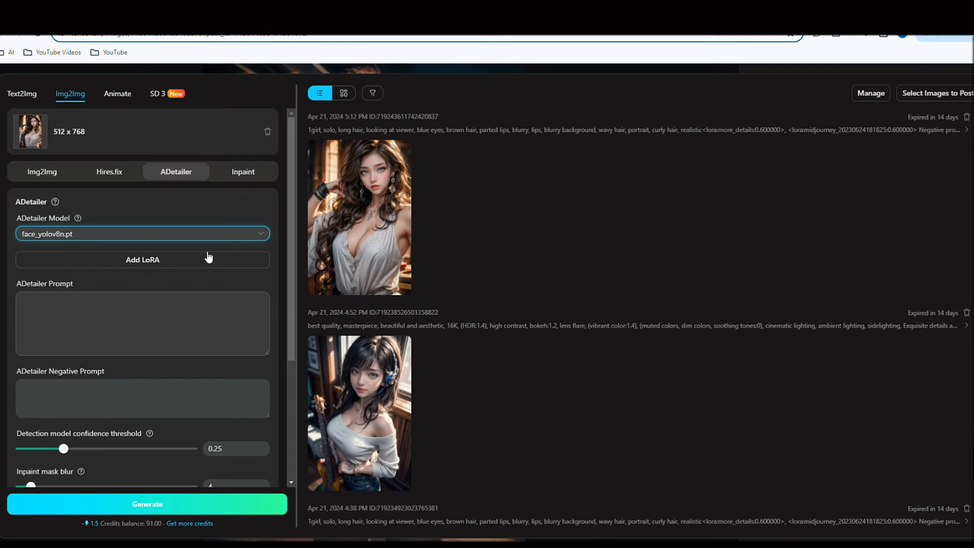
Enter "smile" as the ADetailer prompt and generate the image.
click(855, 356)
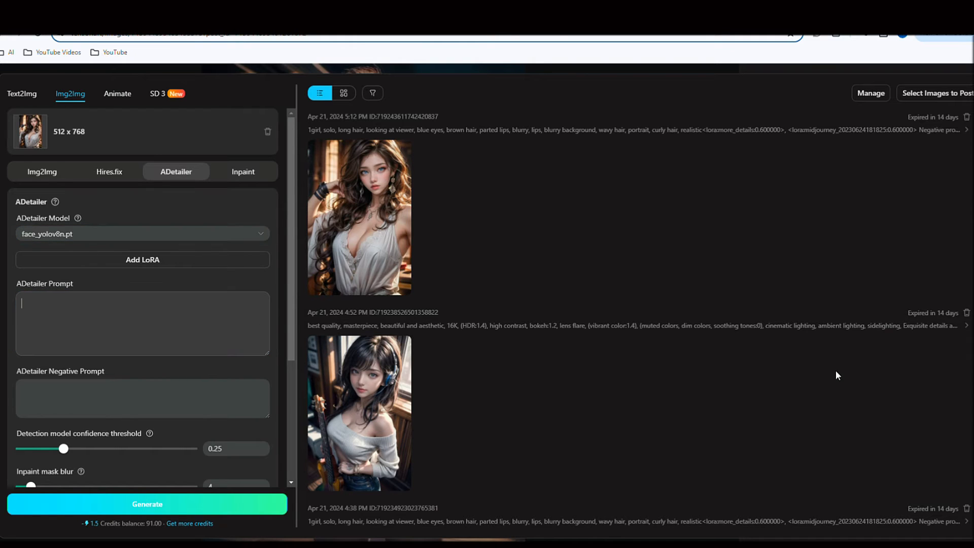
text(smile)
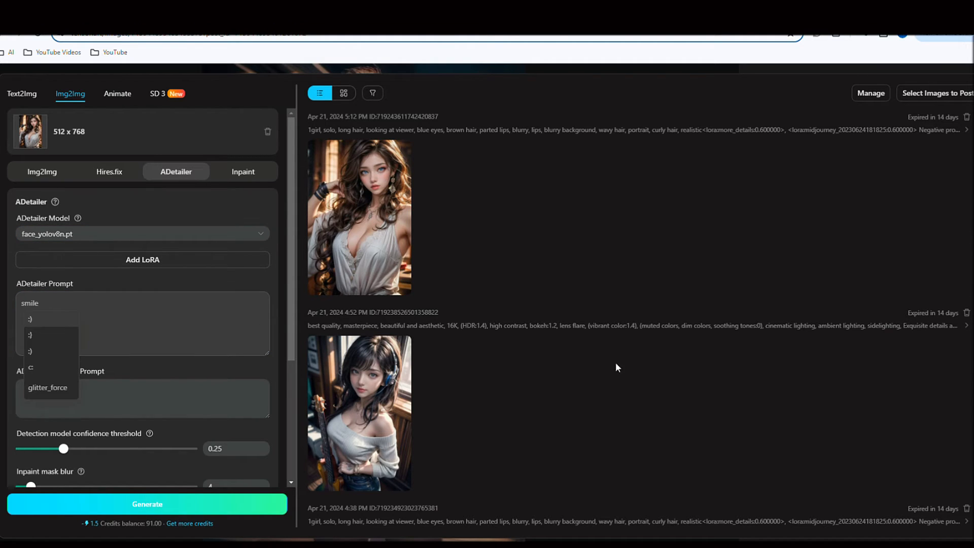
click(176, 323)
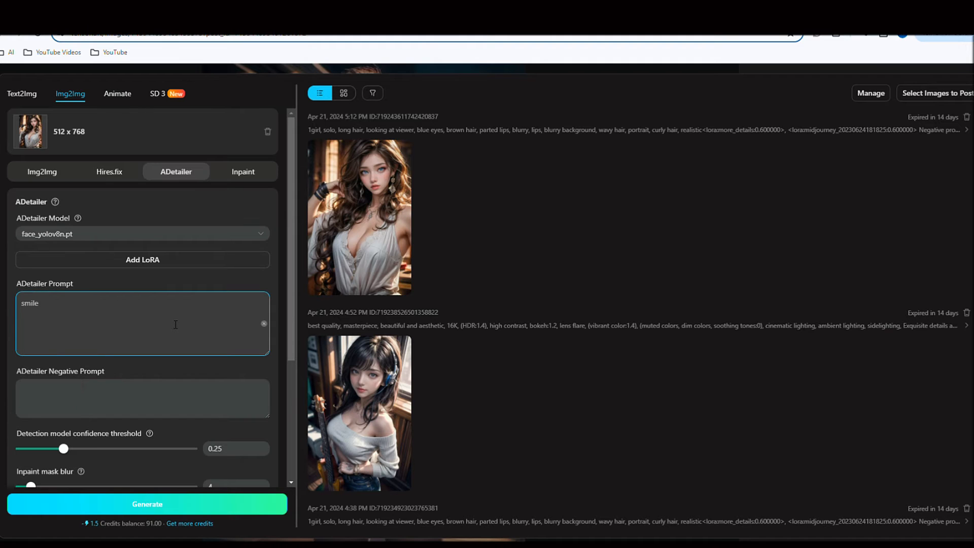
click(147, 504)
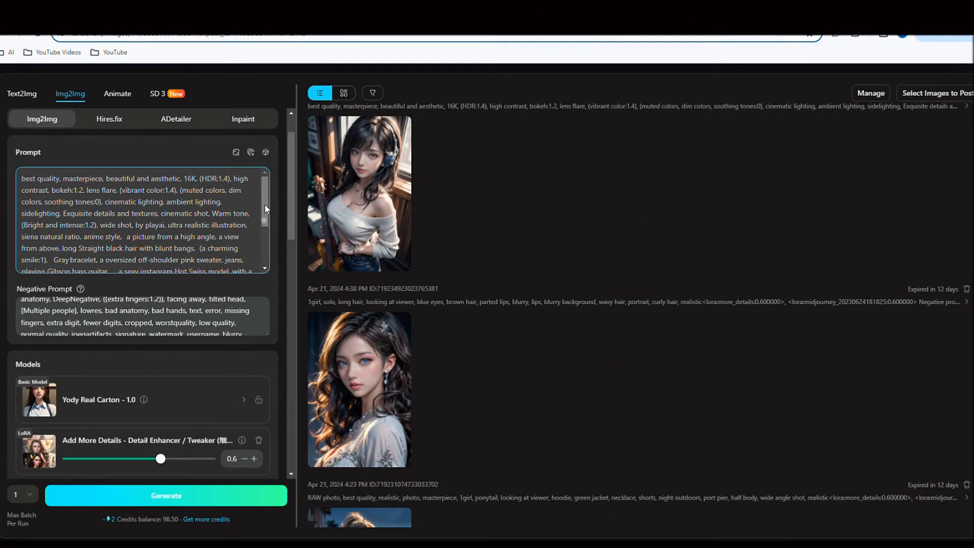
Send the green-jacket image to img2img and highlight the clothing terms in its loaded prompt.
scroll(509, 269, down, 7)
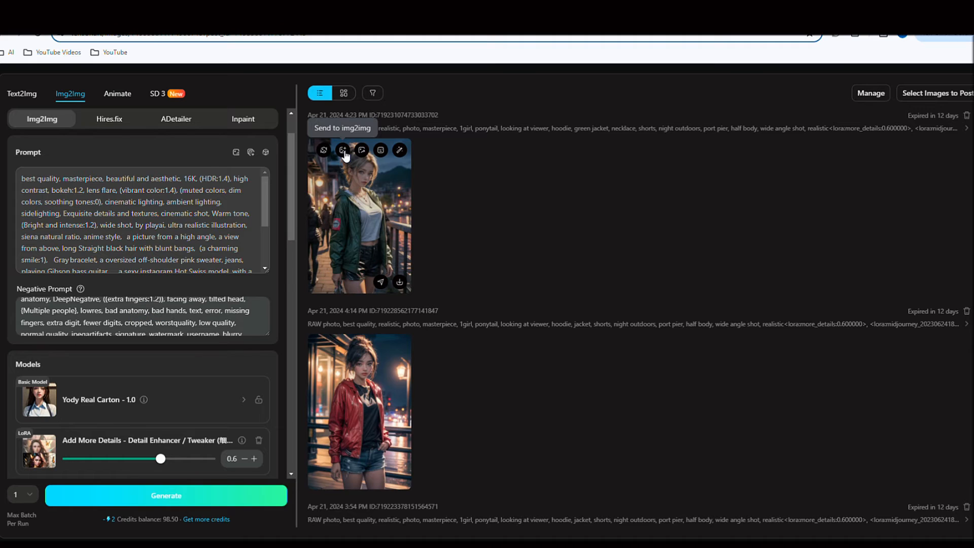
click(343, 151)
drag(83, 194, 154, 191)
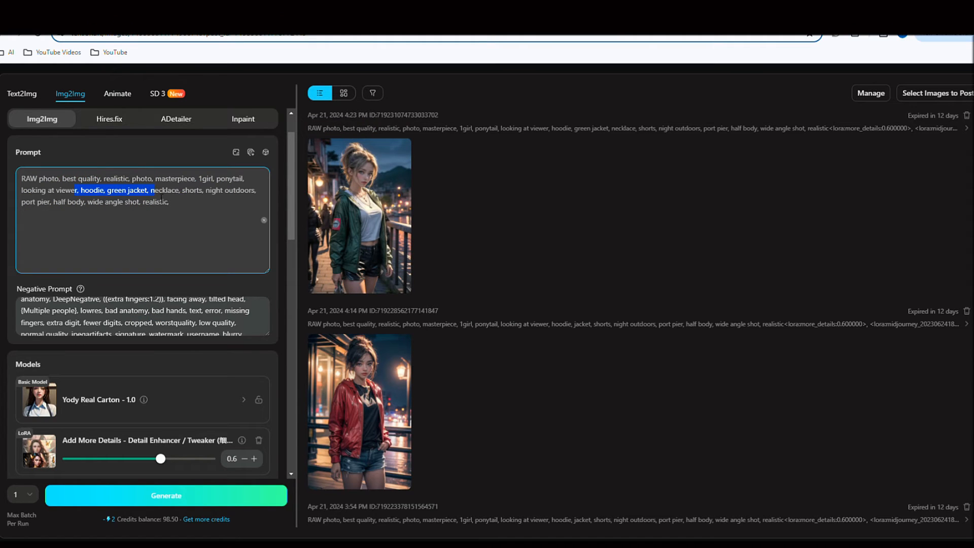
click(460, 203)
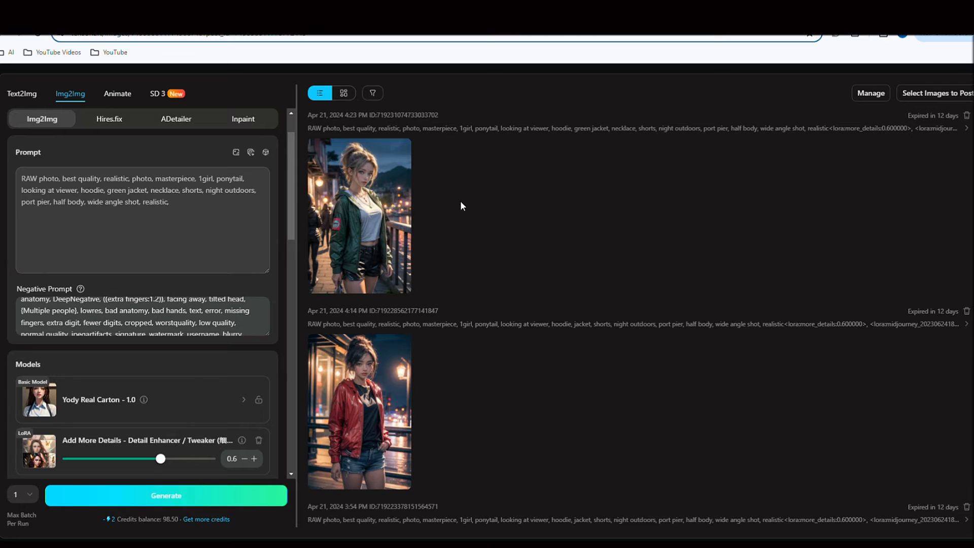
Send the green-jacket image to Inpaint.
mouse_move(370, 213)
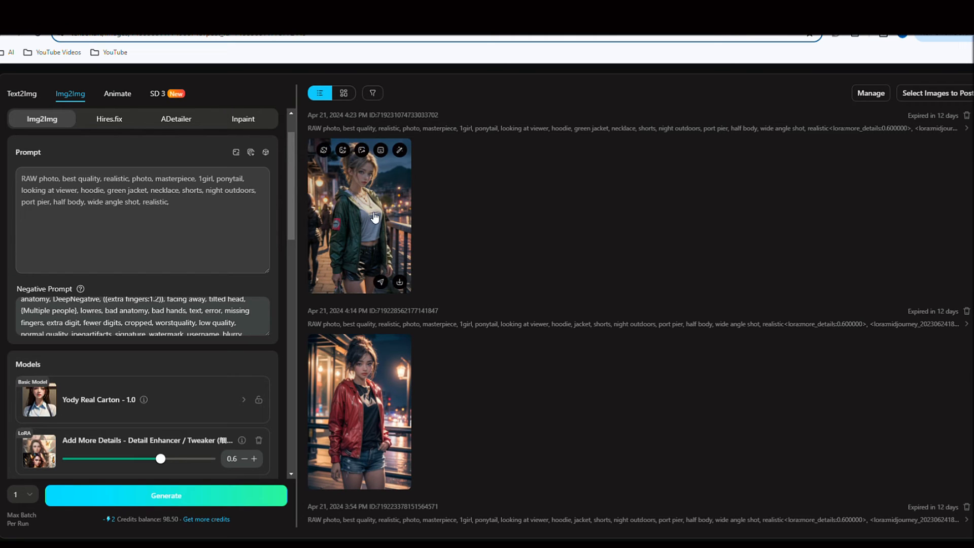
click(400, 150)
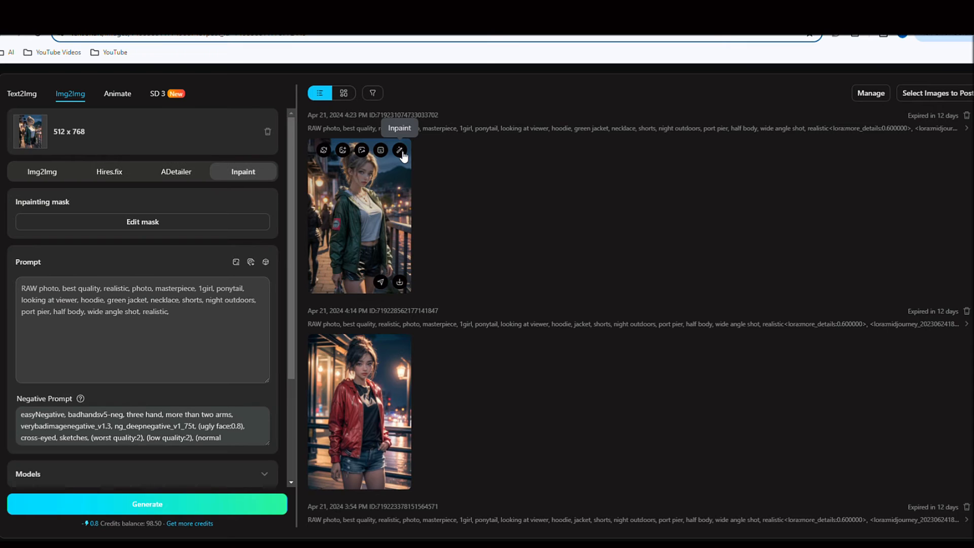
Paint an inpainting mask over part of the green-jacket image and save the mask.
click(146, 223)
mouse_move(507, 293)
mouse_down()
mouse_move(542, 302)
mouse_move(522, 310)
mouse_move(543, 304)
mouse_up()
click(640, 469)
Append "add colorful cartoon" to the inpainting prompt and generate the image.
click(142, 392)
text(add colorful cartoon)
click(147, 504)
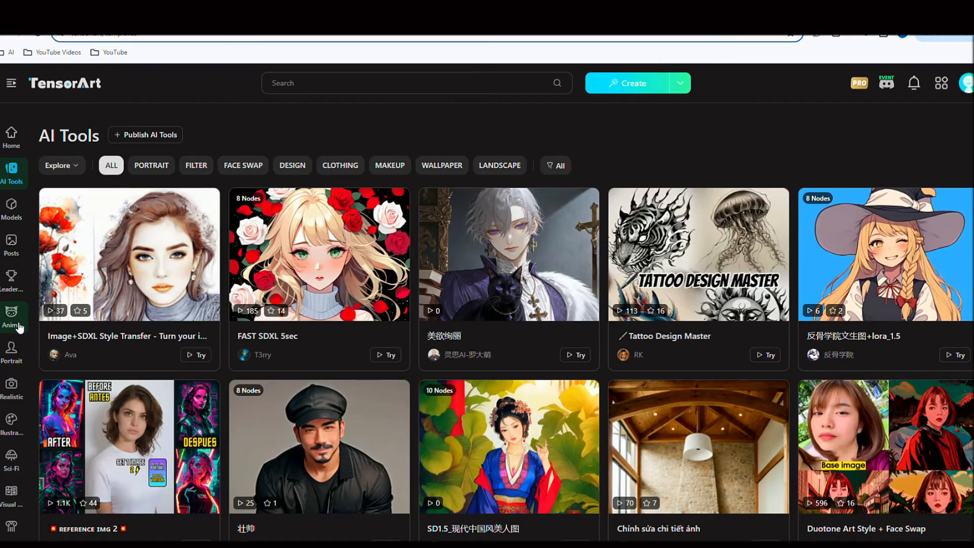
Browse the posts in the Anime, Portrait and Realistic channels.
click(12, 317)
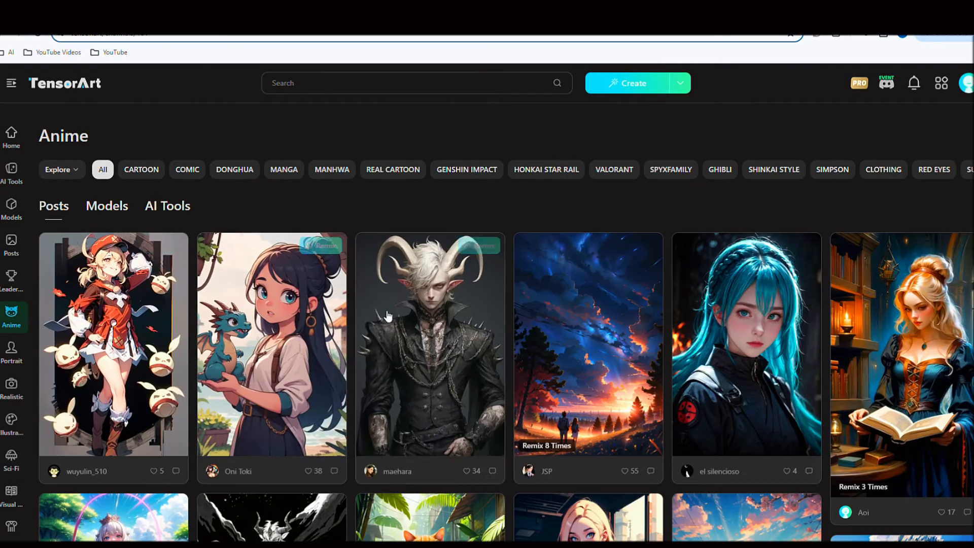
scroll(327, 447, down, 5)
scroll(328, 446, down, 3)
scroll(649, 426, up, 1)
scroll(649, 425, up, 2)
click(11, 351)
scroll(666, 360, down, 5)
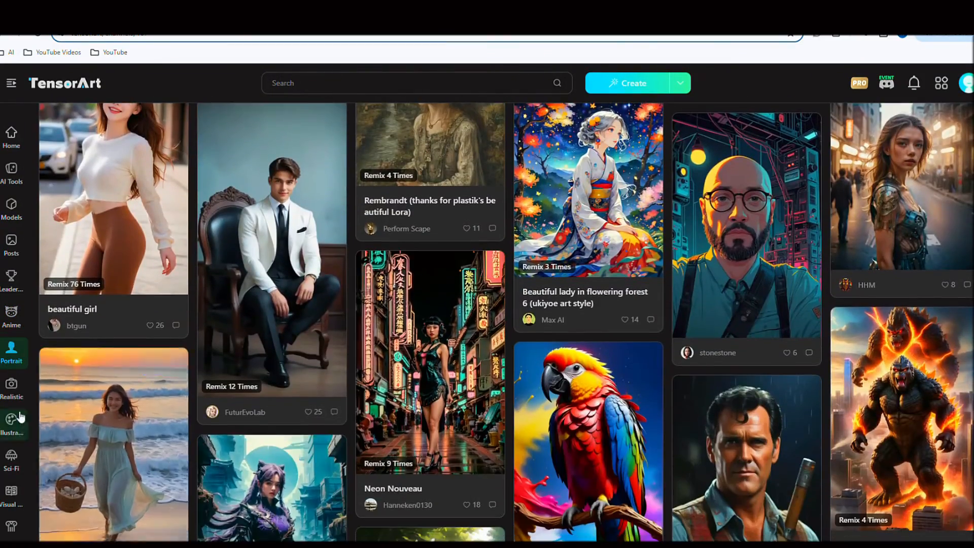
click(11, 388)
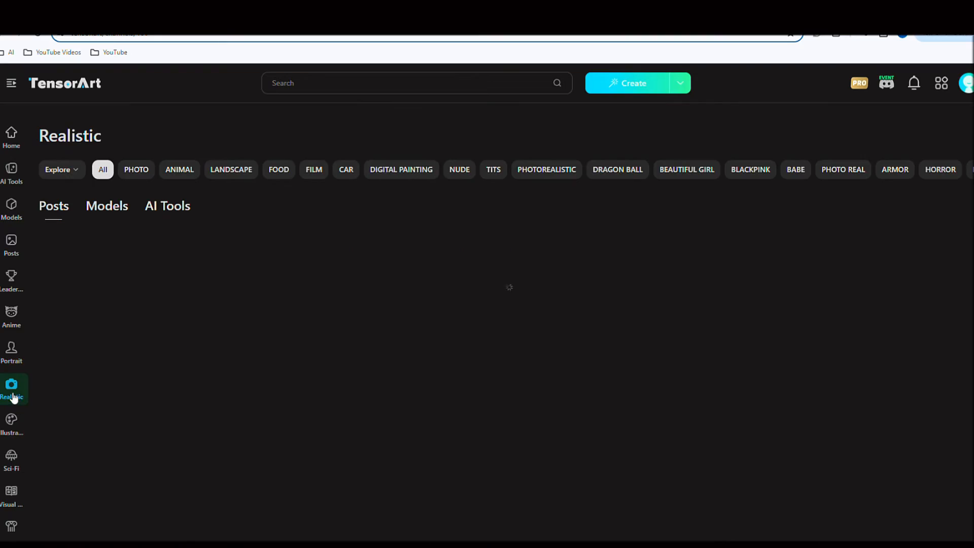
scroll(921, 405, down, 2)
scroll(931, 404, down, 2)
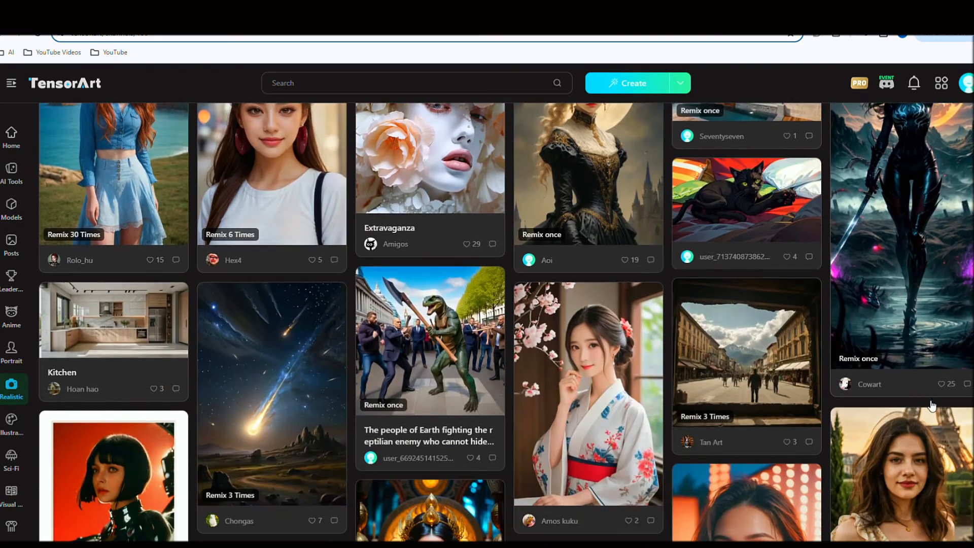
scroll(927, 400, up, 4)
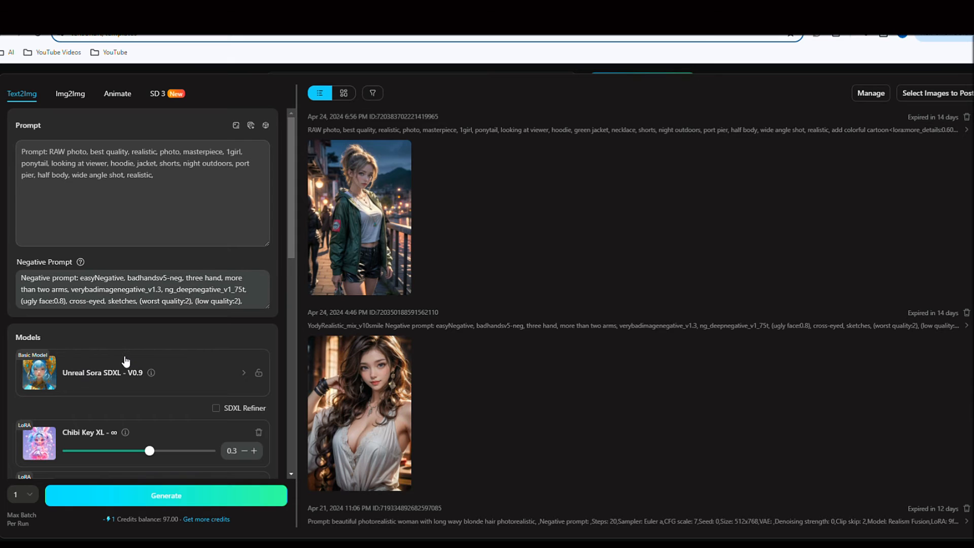
Review the base model and LoRA settings for text2img, and send the wavy-haired woman's image to img2img.
scroll(180, 360, down, 2)
scroll(181, 361, down, 1)
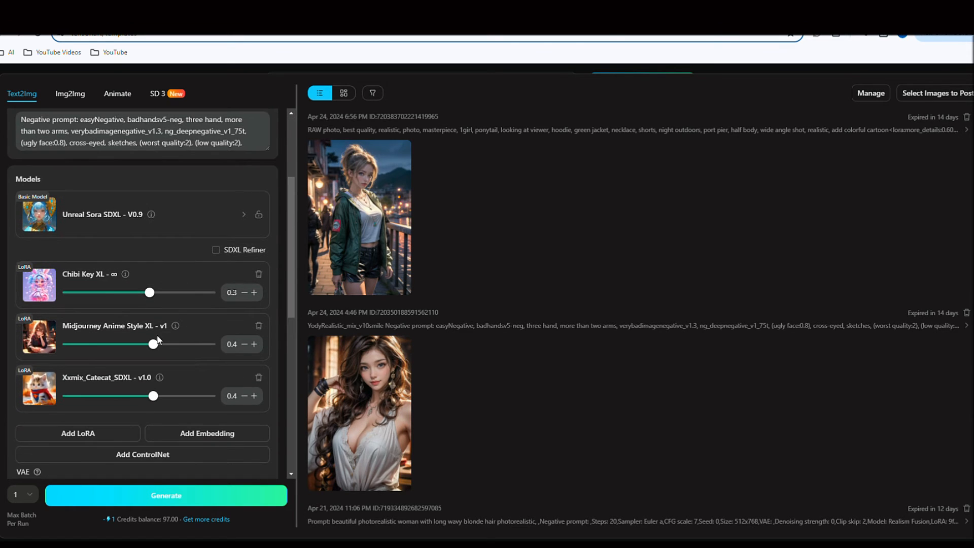
scroll(132, 410, down, 2)
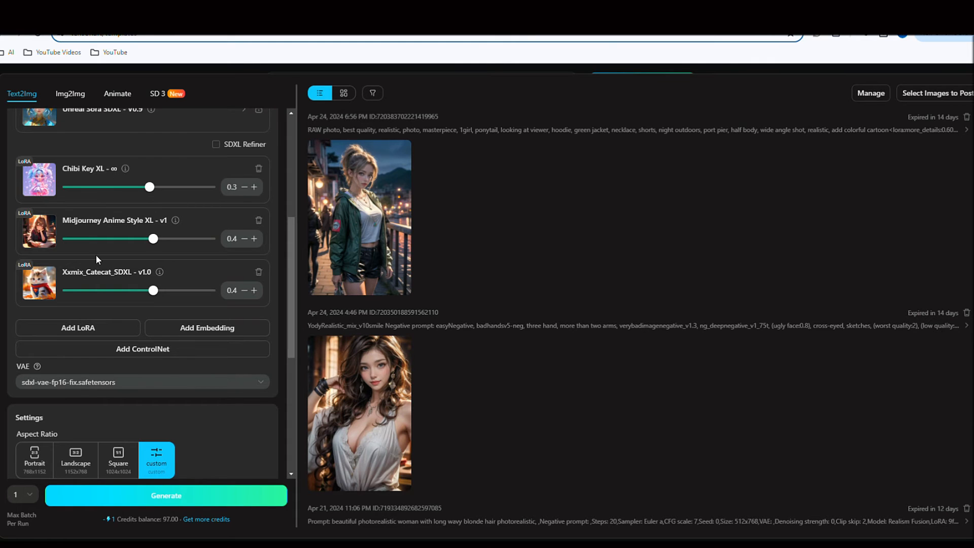
scroll(96, 254, up, 5)
mouse_move(380, 400)
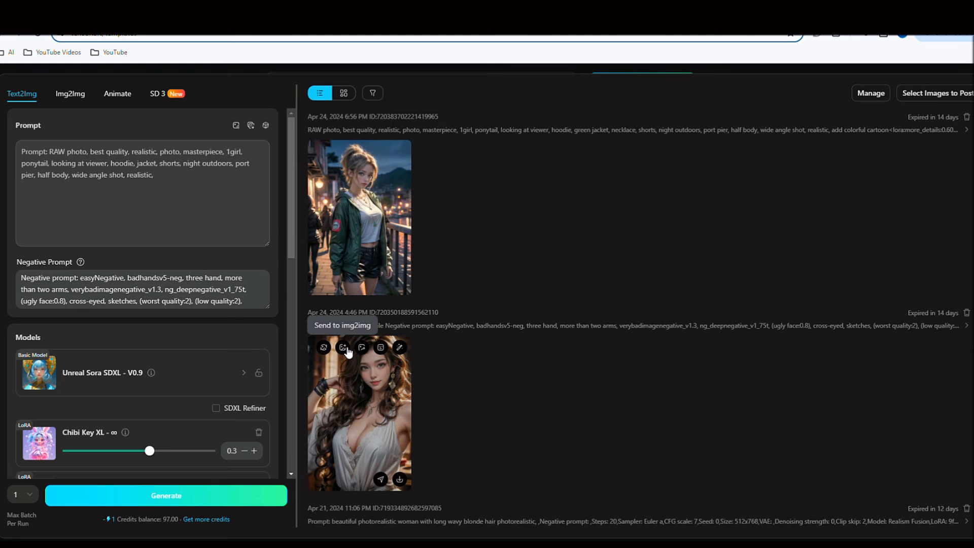
click(348, 350)
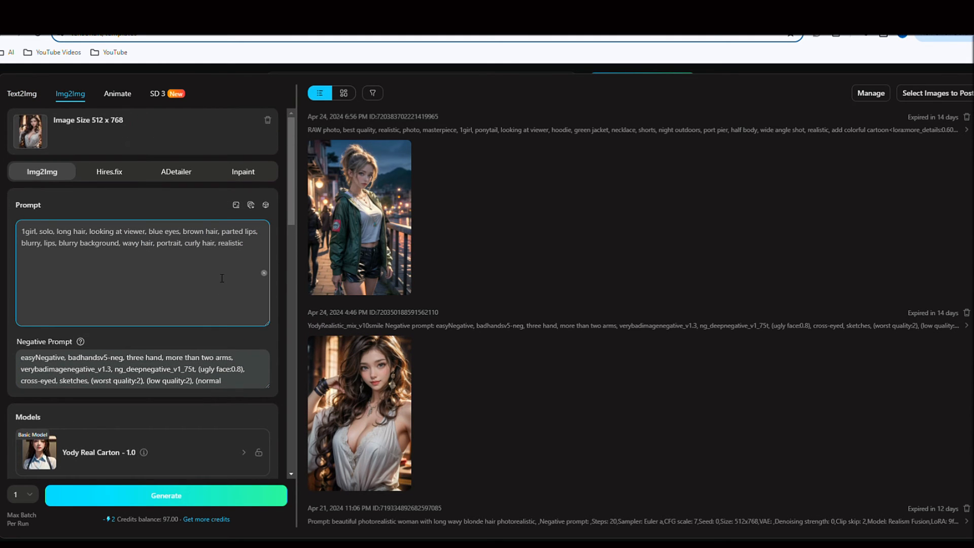
Change the base model to Animagine XL V3, generate the image and open the result.
scroll(210, 282, down, 4)
click(248, 247)
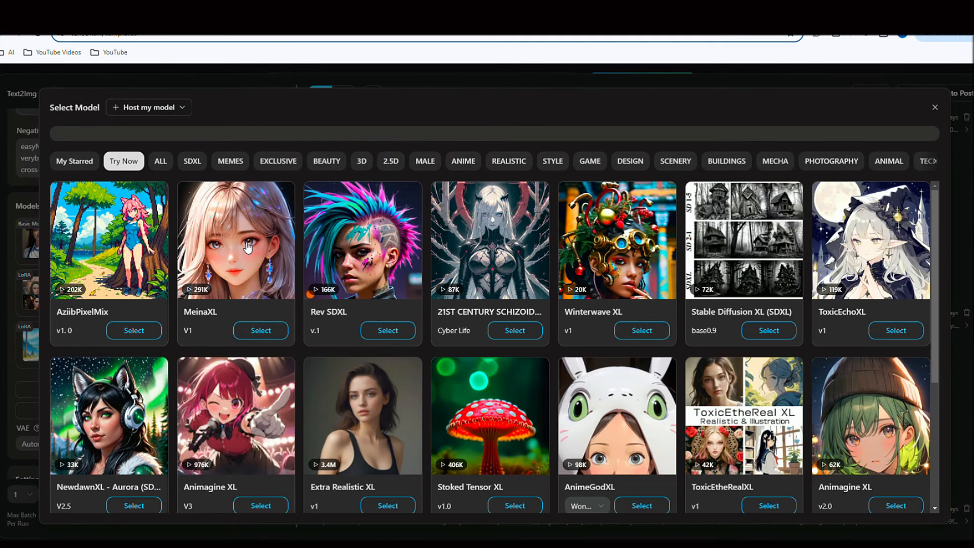
click(229, 425)
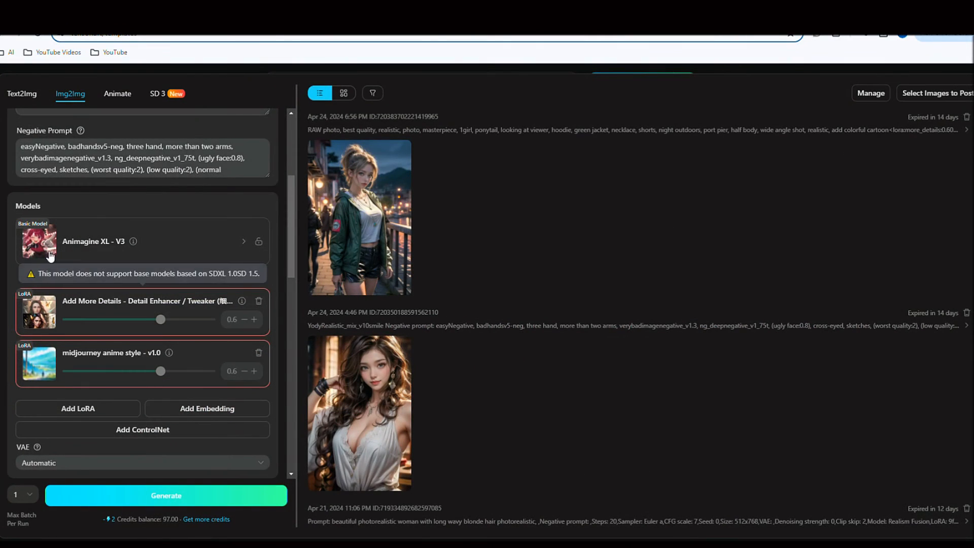
click(186, 497)
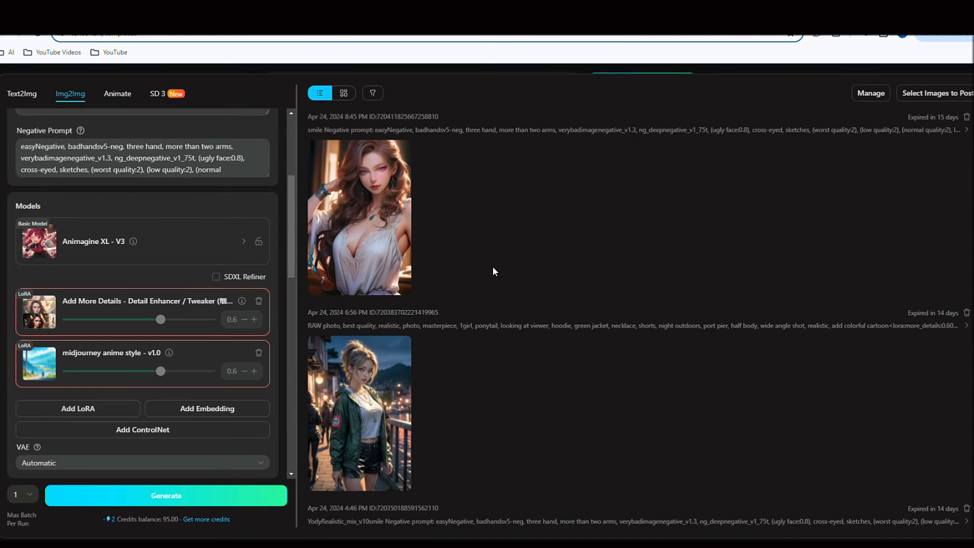
click(358, 238)
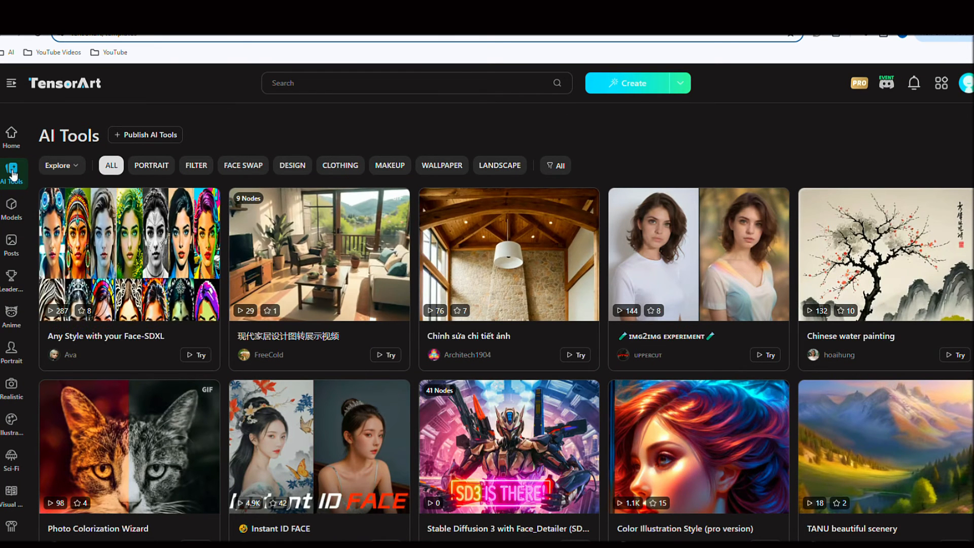
Filter the AI tools by Face Swap and examine the "Swap Your Face as Anime Character" tool with its samples.
click(244, 165)
scroll(653, 252, down, 2)
scroll(652, 252, down, 3)
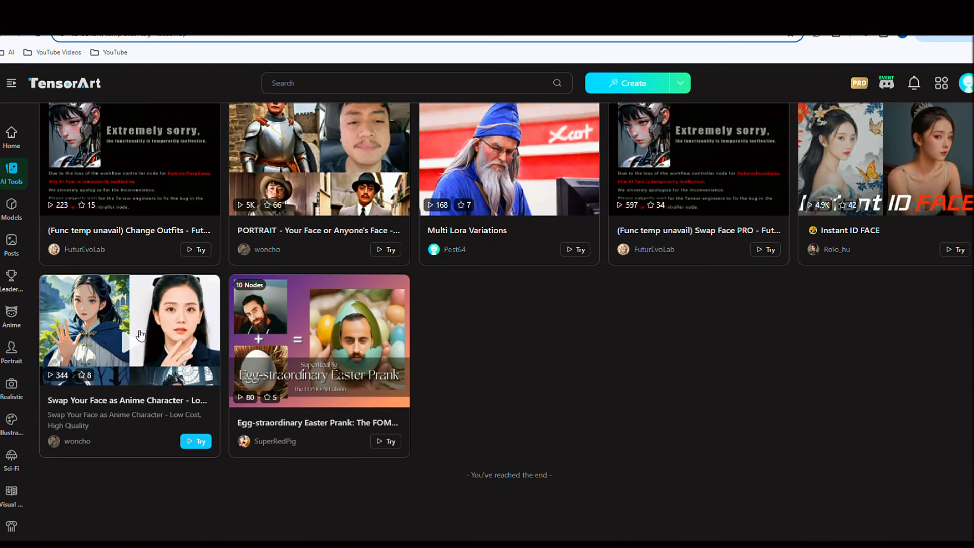
click(171, 341)
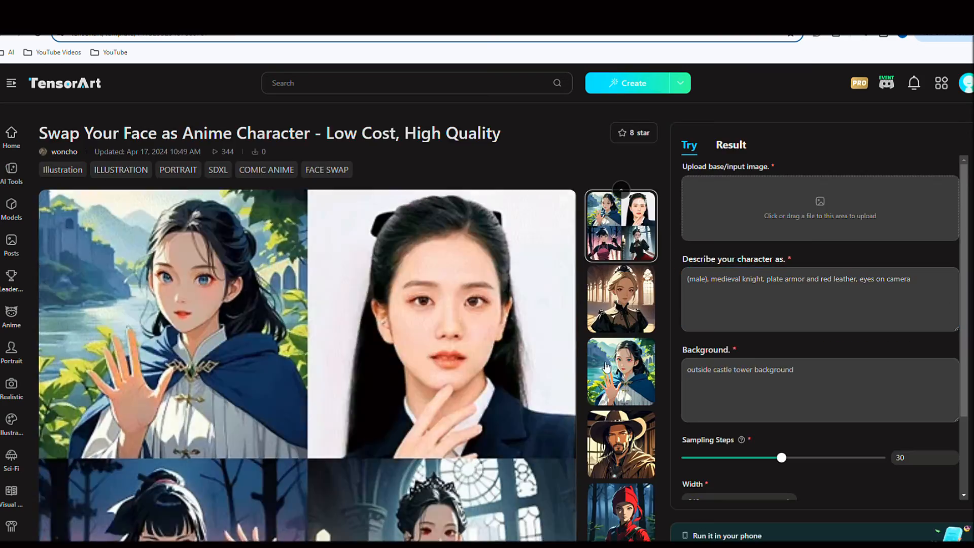
scroll(215, 261, down, 2)
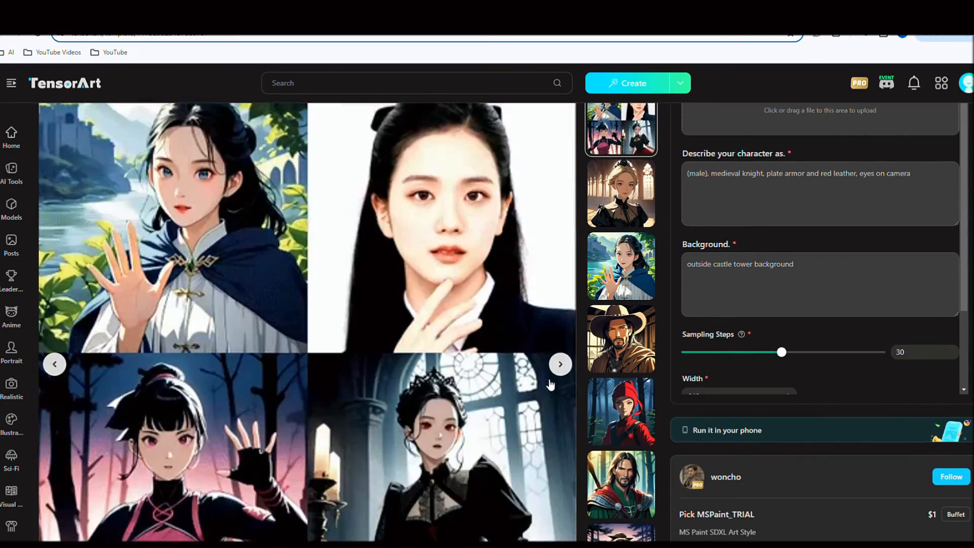
scroll(500, 284, up, 3)
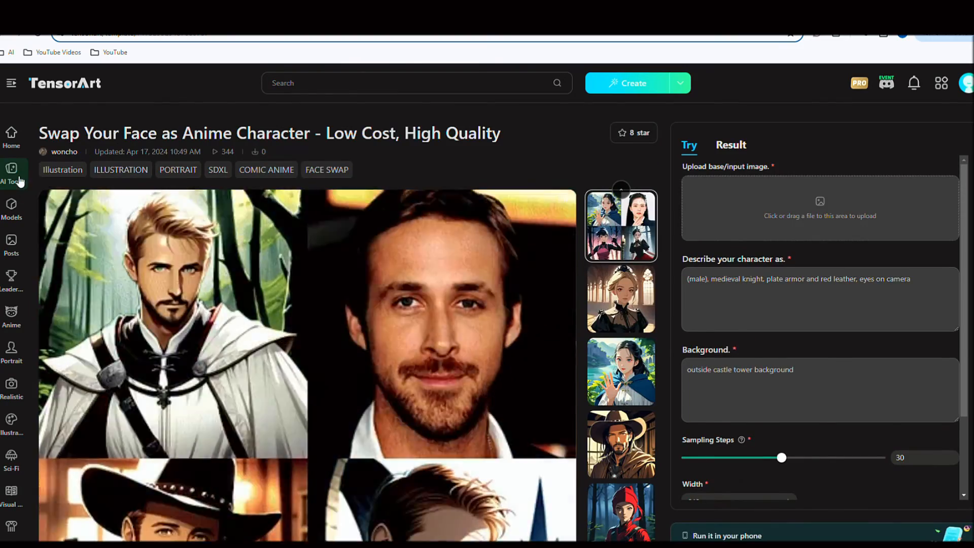
Return to the Face Swap tools and examine the "Your Face as Dark Fantasy Character" tool and its samples.
click(11, 173)
click(245, 165)
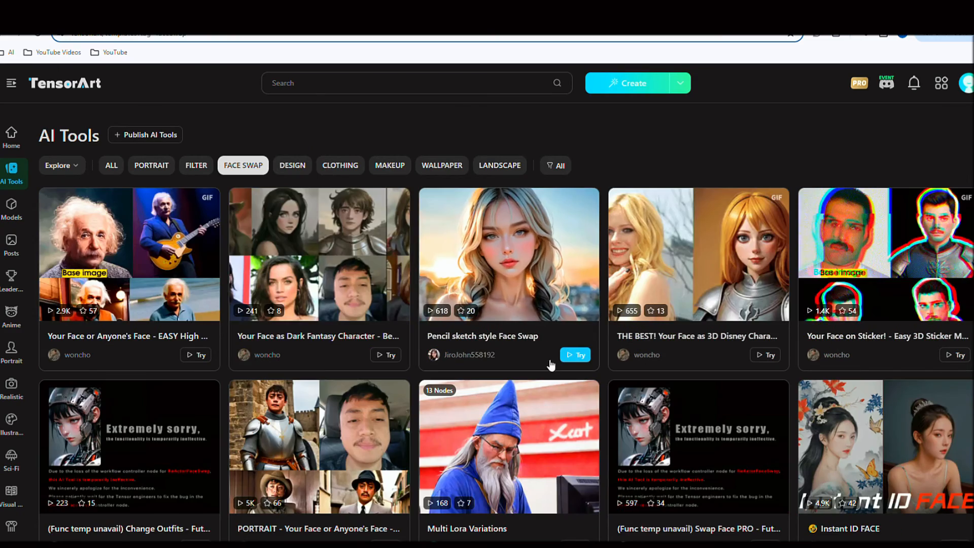
click(348, 269)
scroll(495, 362, down, 3)
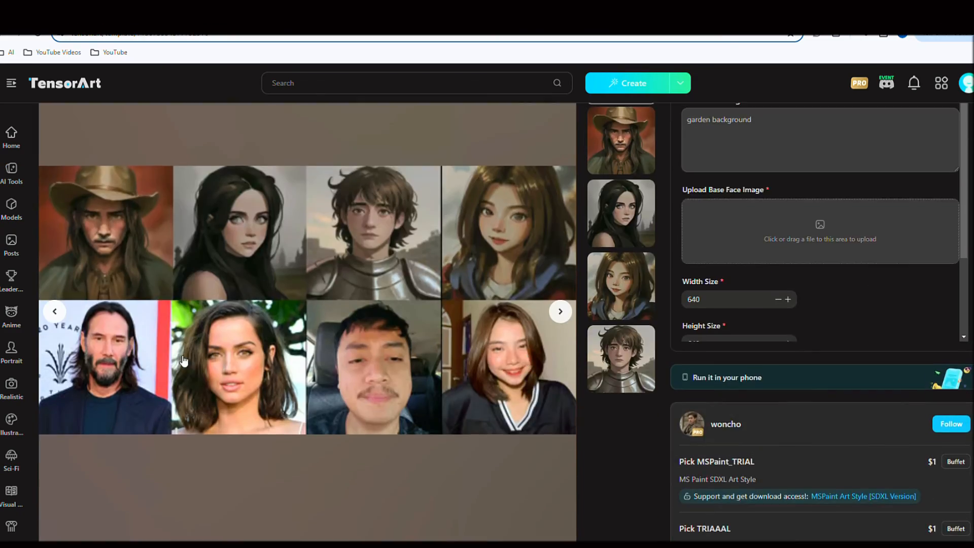
Close the image generation workspace and view the available Create options.
mouse_move(952, 75)
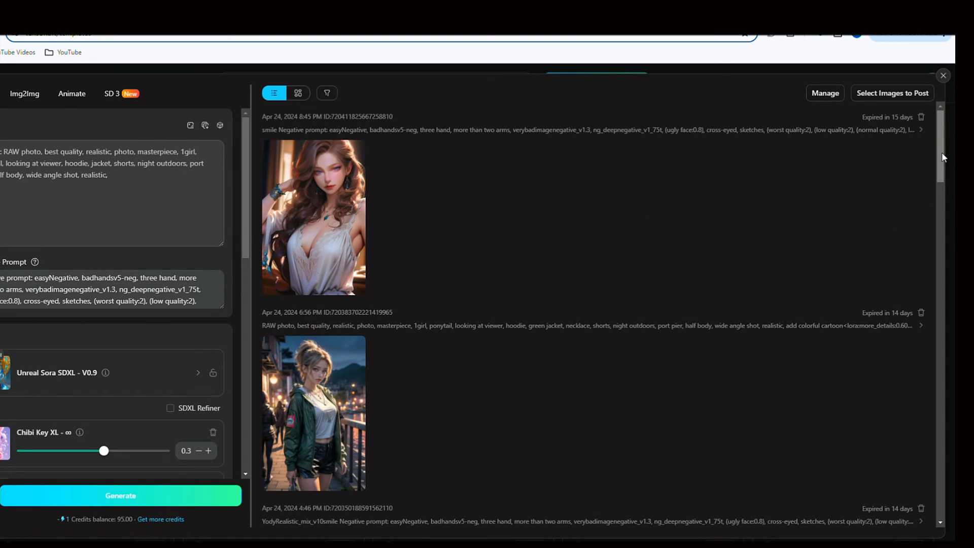
click(942, 76)
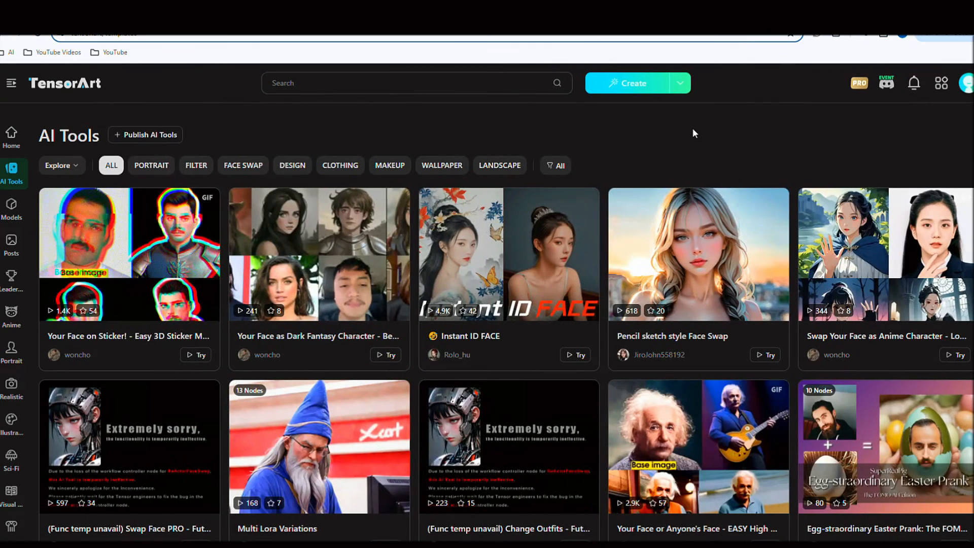
mouse_move(651, 88)
click(621, 121)
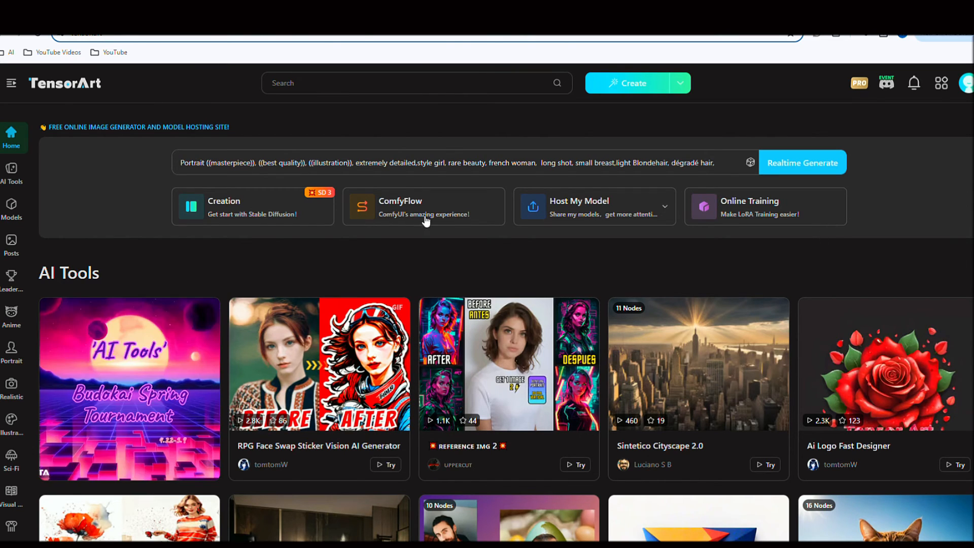
Open ComfyFlow, view the recommended templates for a new workflow, and return to the home page.
click(418, 205)
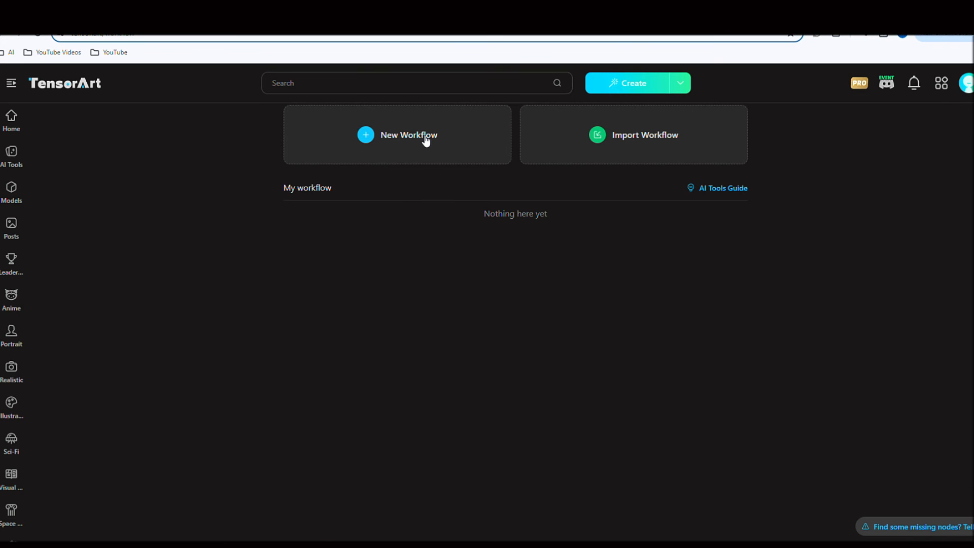
click(425, 136)
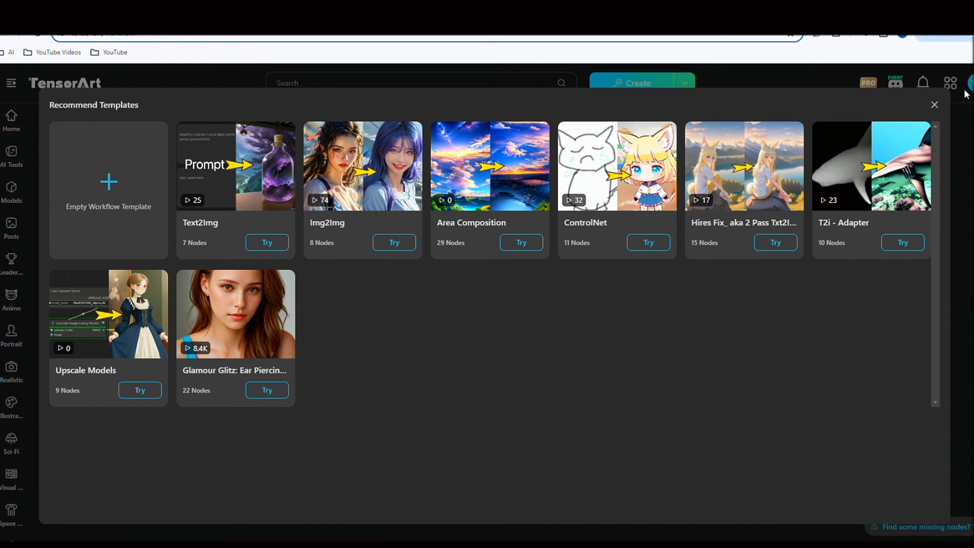
click(934, 105)
click(11, 117)
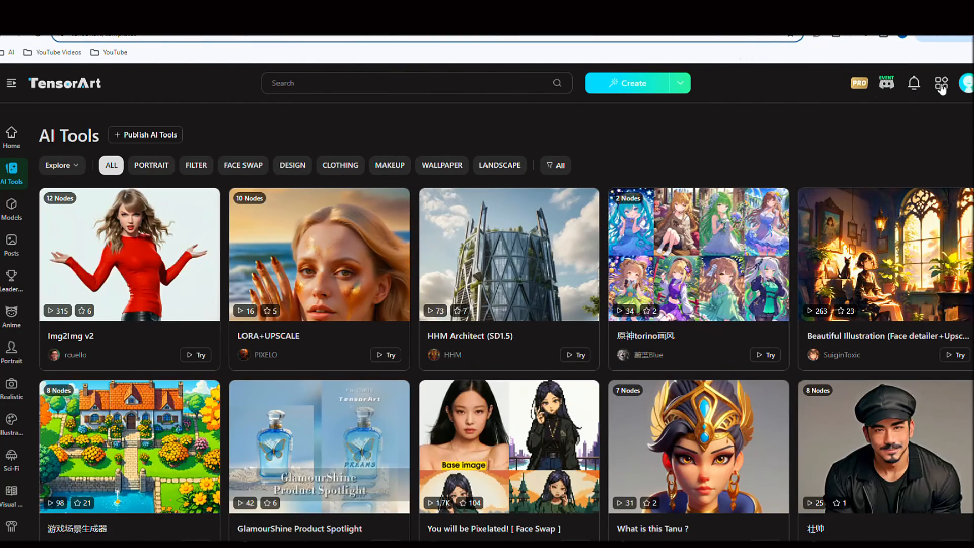
View the app and tutorial options and the account profile, and open the account settings.
mouse_move(942, 87)
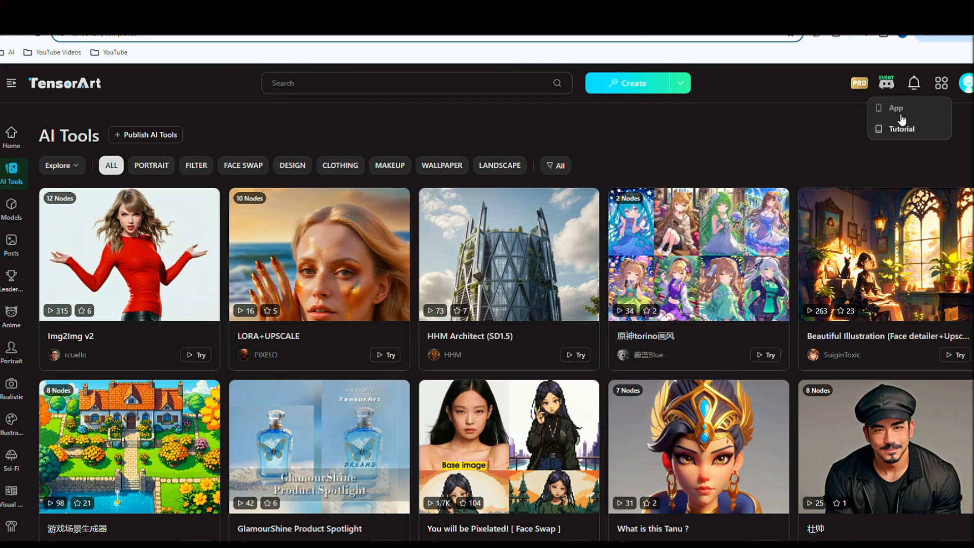
click(970, 93)
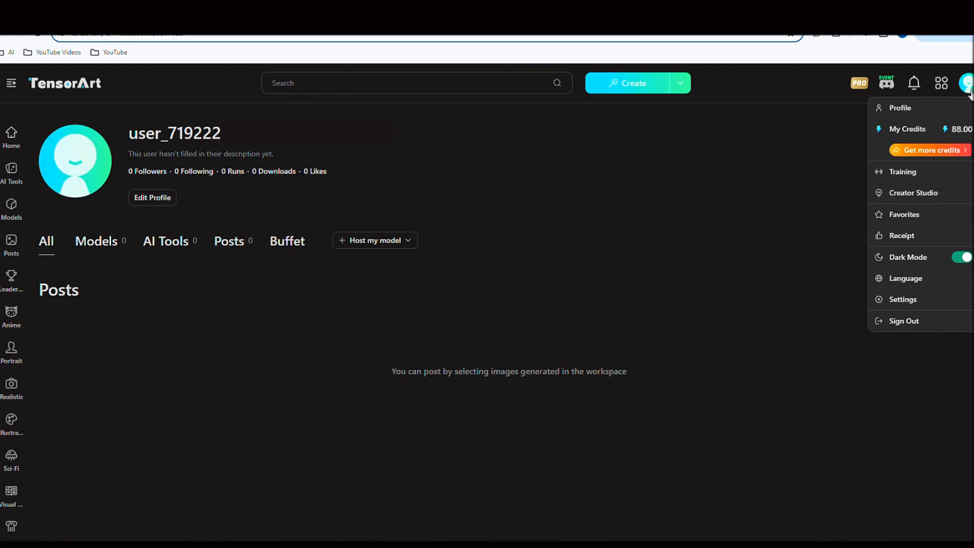
mouse_move(908, 282)
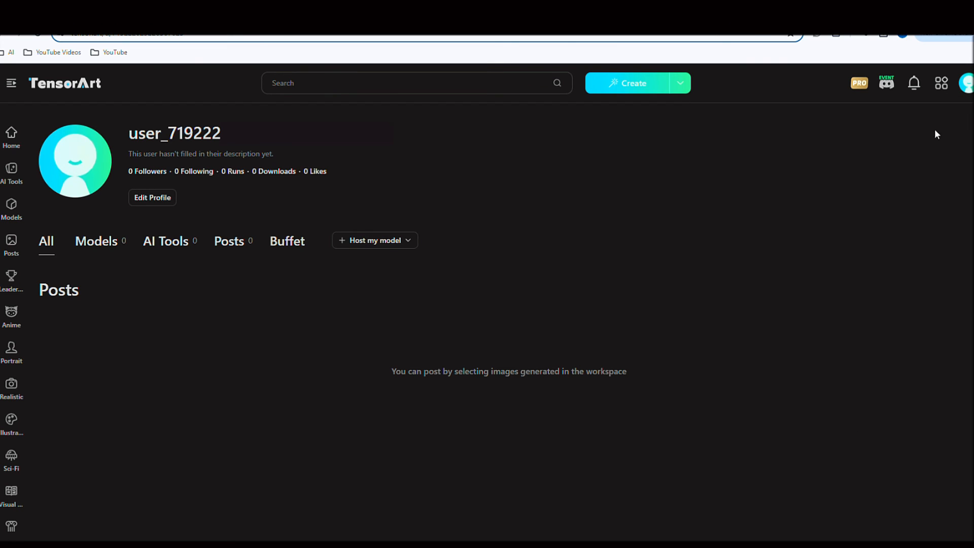
mouse_move(966, 83)
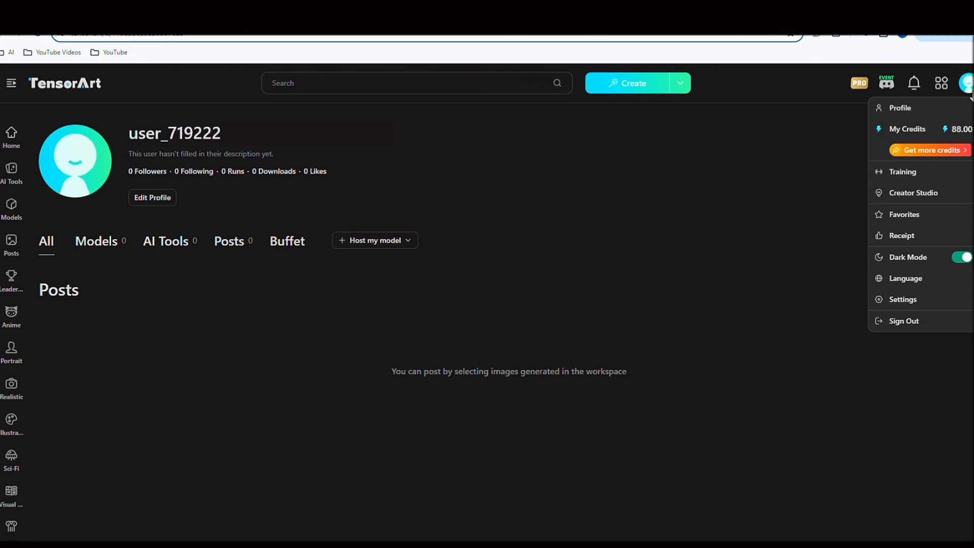
click(902, 300)
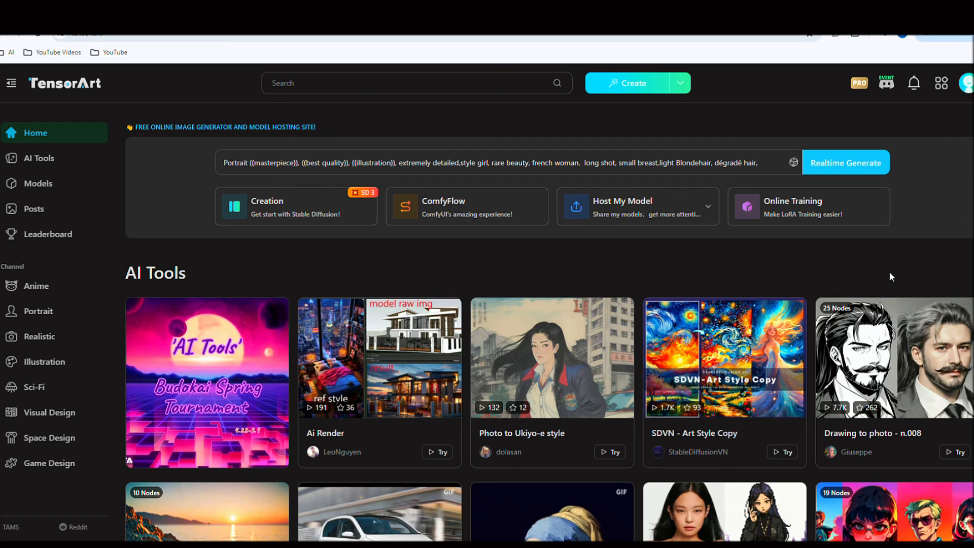
Browse the AI tools, models and posts featured on the home page.
scroll(868, 279, down, 12)
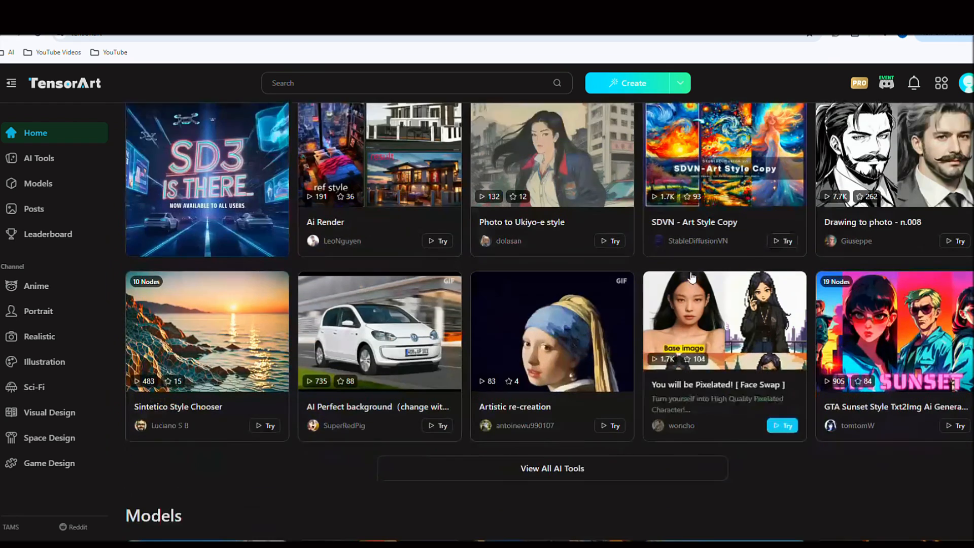
scroll(743, 463, down, 10)
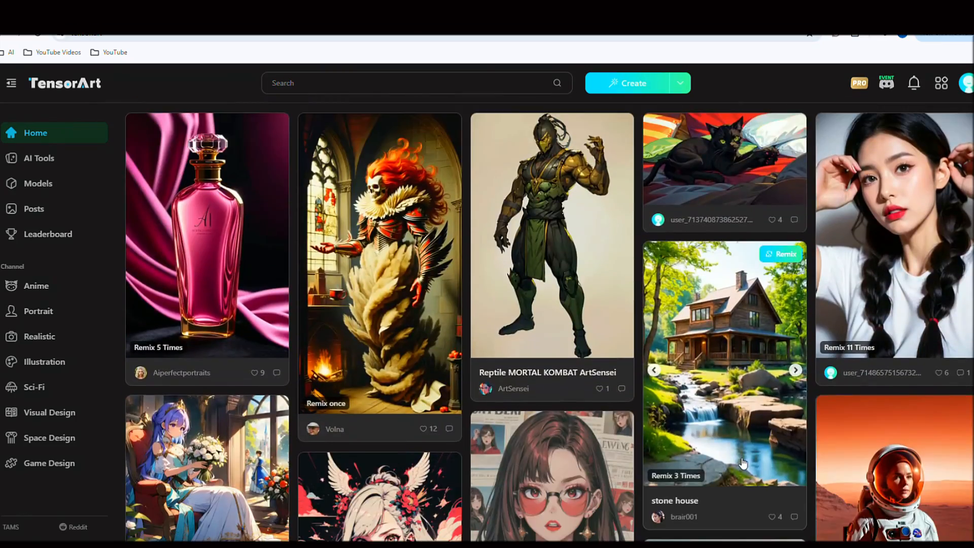
scroll(743, 463, up, 20)
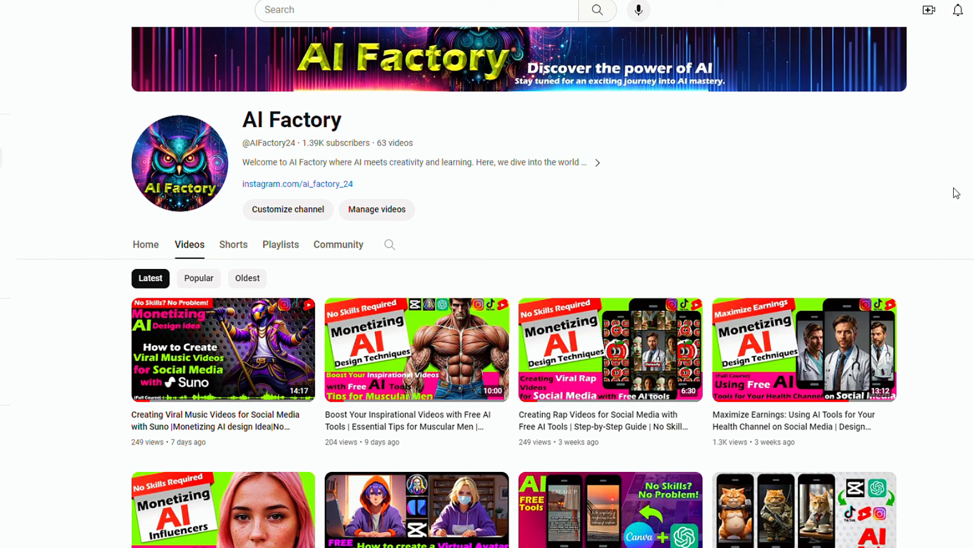
Browse the latest videos on the AI Factory YouTube channel.
scroll(958, 191, down, 3)
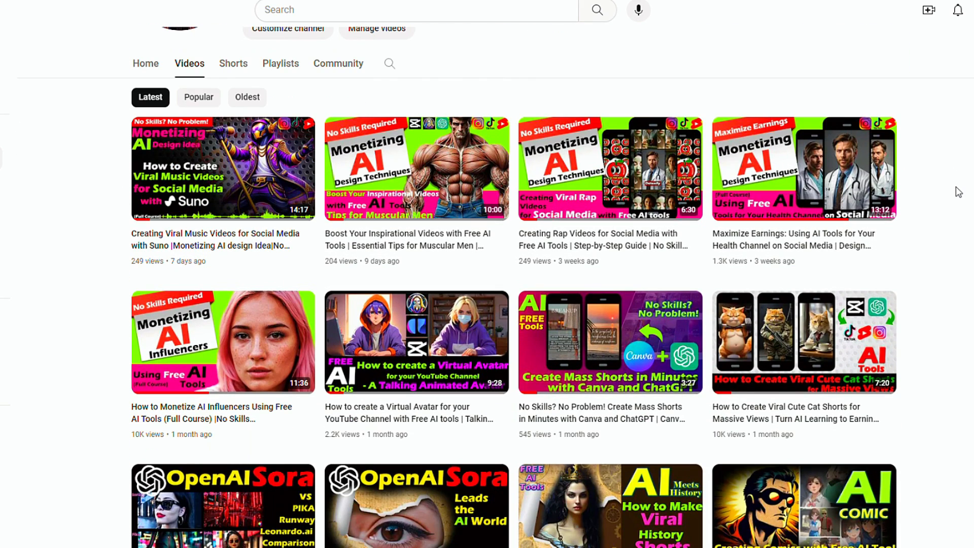
scroll(958, 192, down, 4)
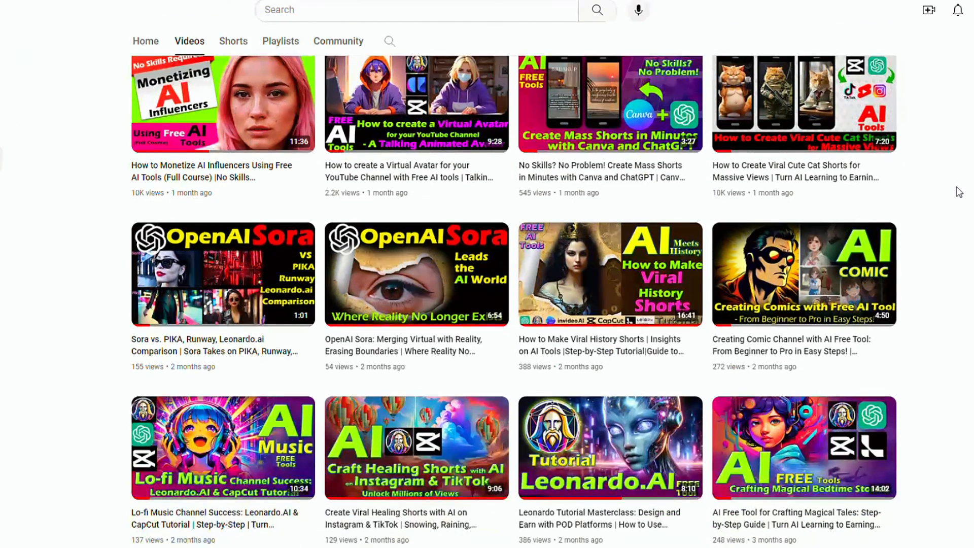